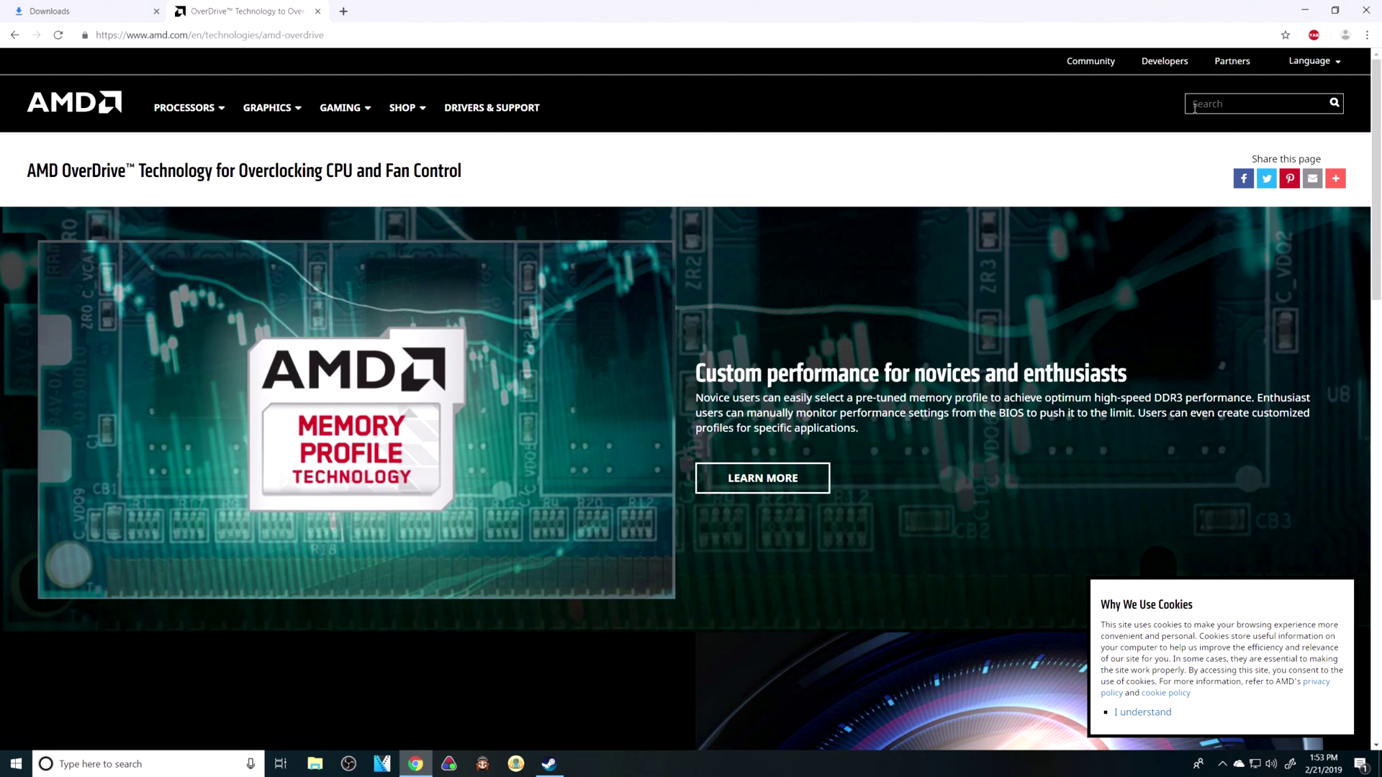
- Run aod_setup_4.3.1.0698 (1).exe from Chrome's Downloads list and allow it to make changes
{"action": "left_click", "coordinate": [117, 13]}
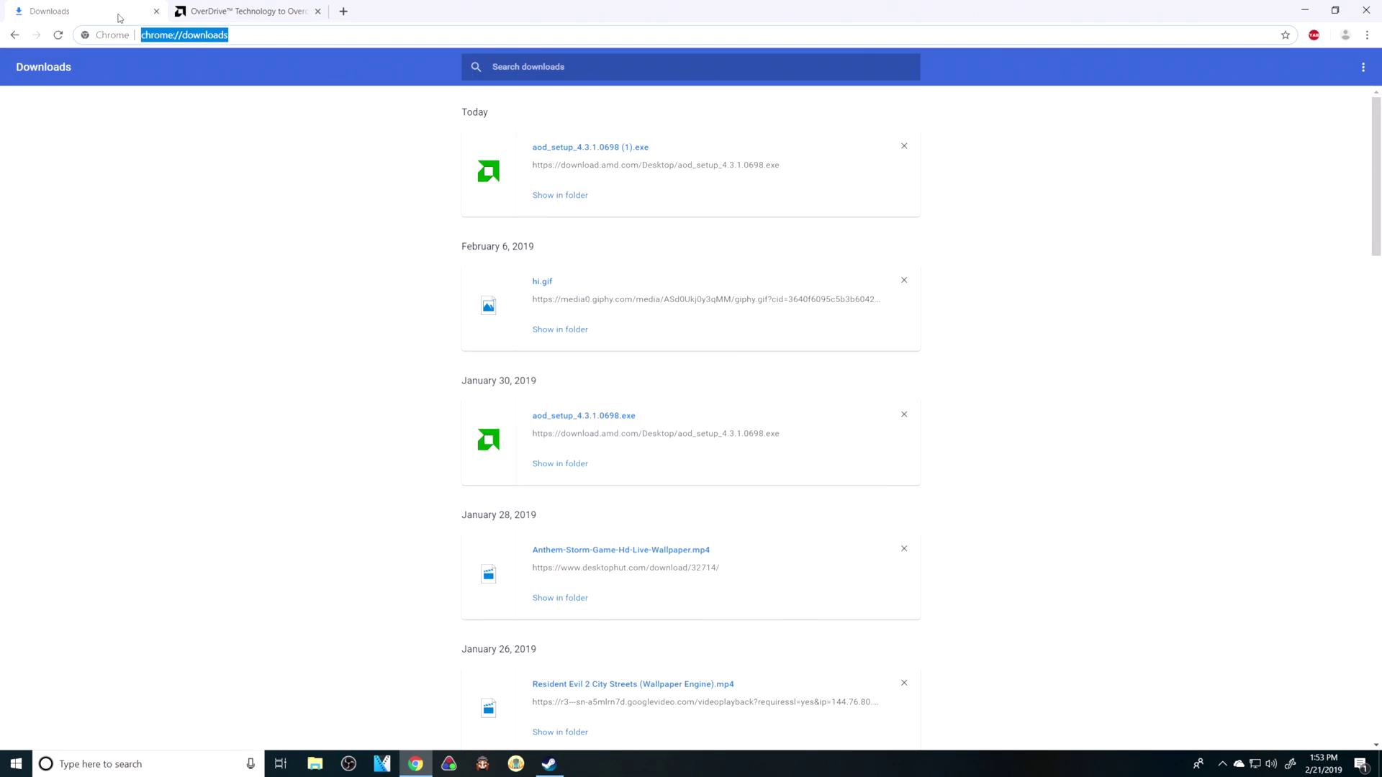
{"action": "left_click", "coordinate": [558, 148]}
{"action": "left_click", "coordinate": [620, 471]}
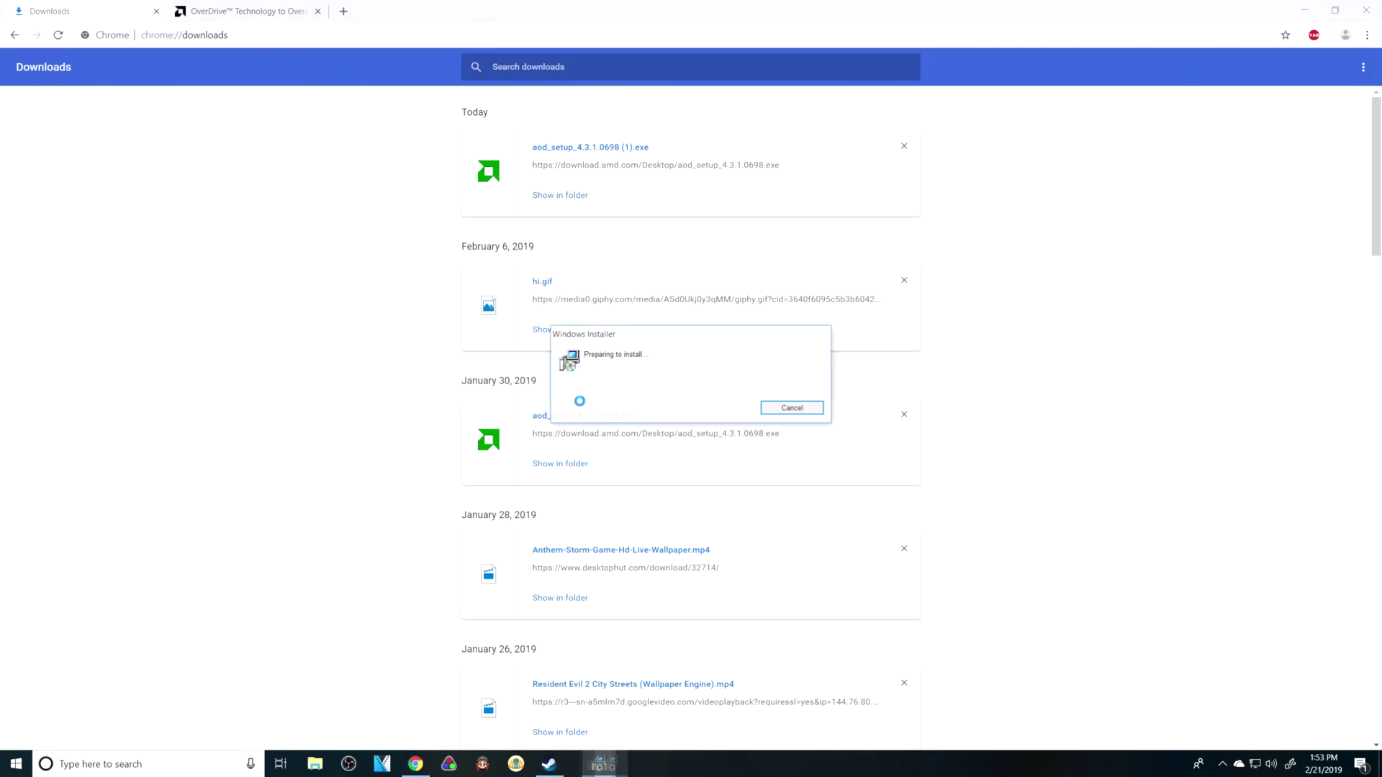
- Install AMD OverDrive, accepting the license and keeping default customer info, folder and shortcuts
{"action": "left_click", "coordinate": [768, 490]}
{"action": "left_click", "coordinate": [543, 438]}
{"action": "left_click", "coordinate": [756, 489]}
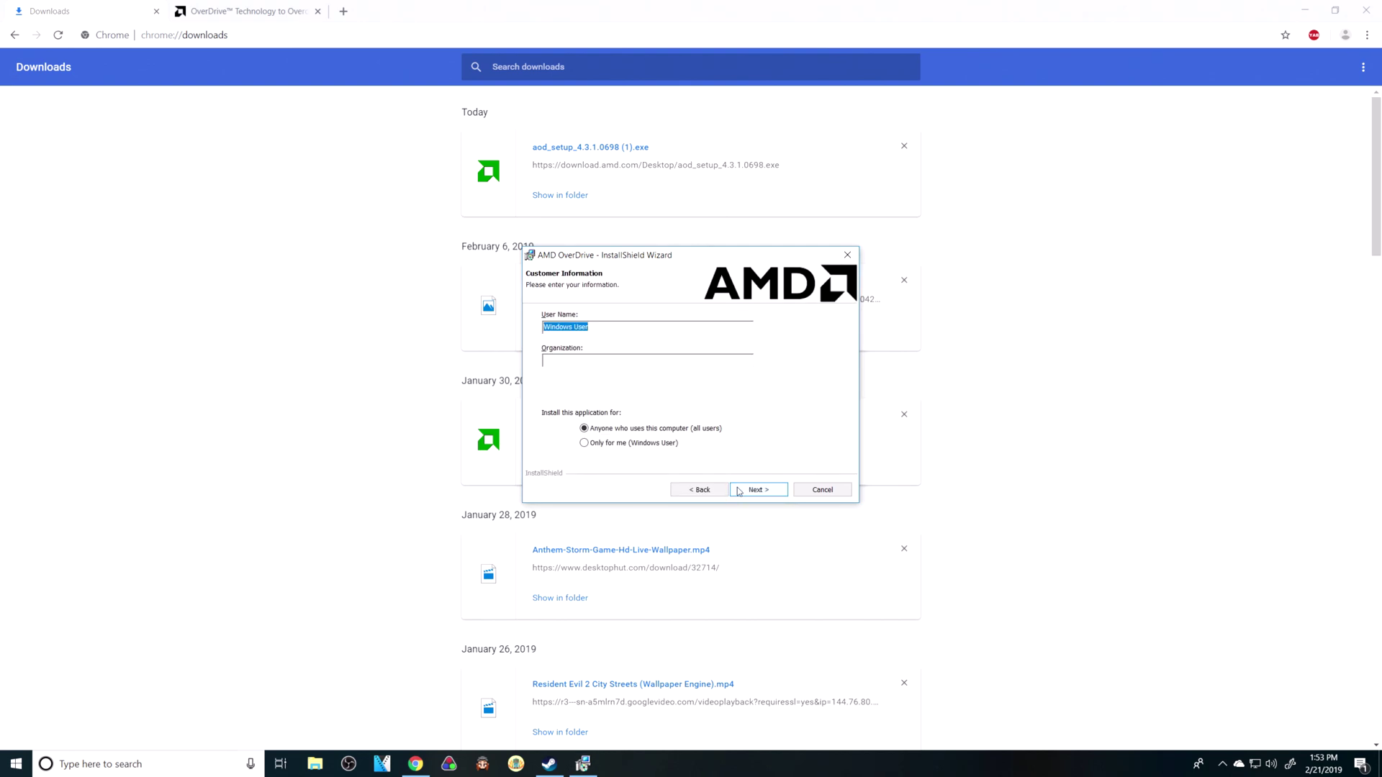
{"action": "left_click", "coordinate": [748, 489]}
{"action": "left_click", "coordinate": [740, 490]}
{"action": "left_click", "coordinate": [738, 491]}
{"action": "left_click", "coordinate": [740, 491]}
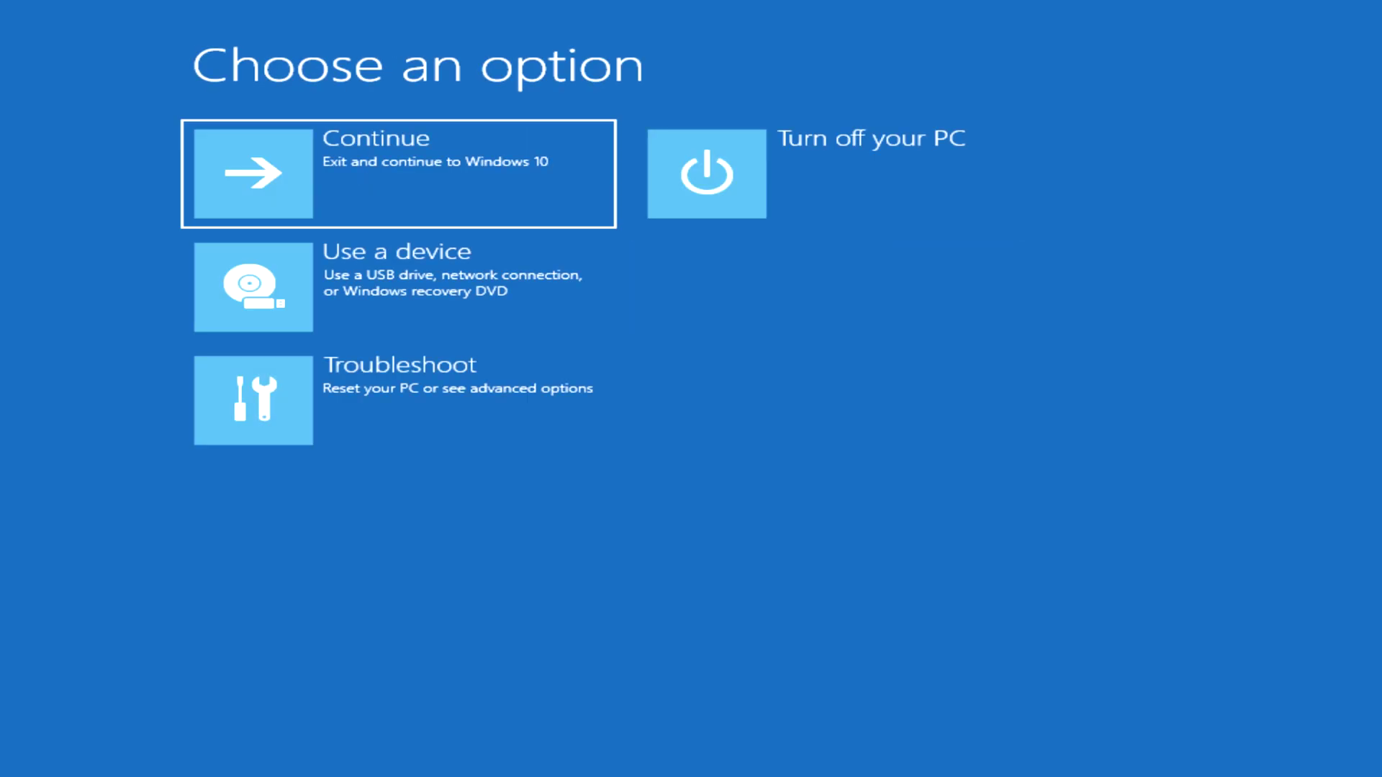
- Go through Troubleshoot and Advanced options and select the Command Prompt recovery option
{"action": "key", "text": "Down"}
{"action": "key", "text": "Down"}
{"action": "key", "text": "Return"}
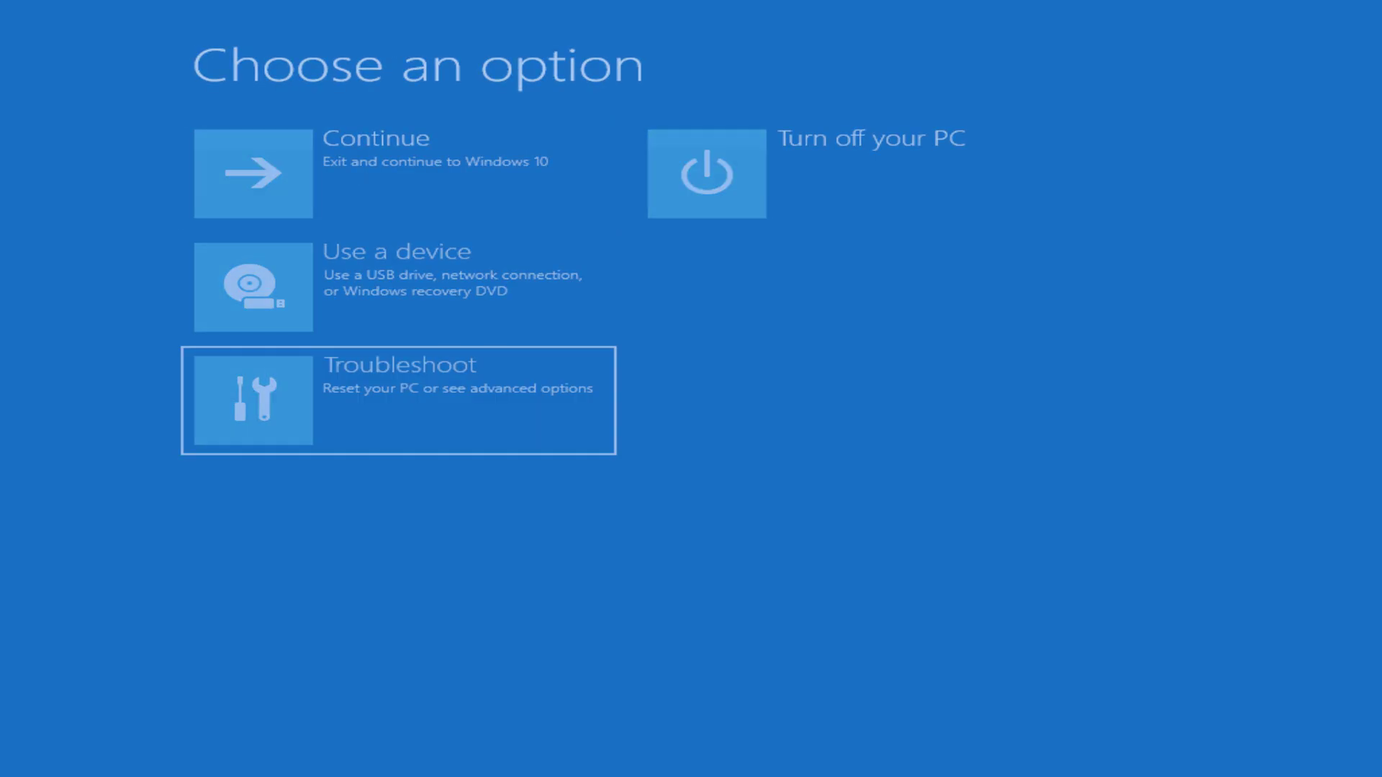
{"action": "key", "text": "Down"}
{"action": "key", "text": "Return"}
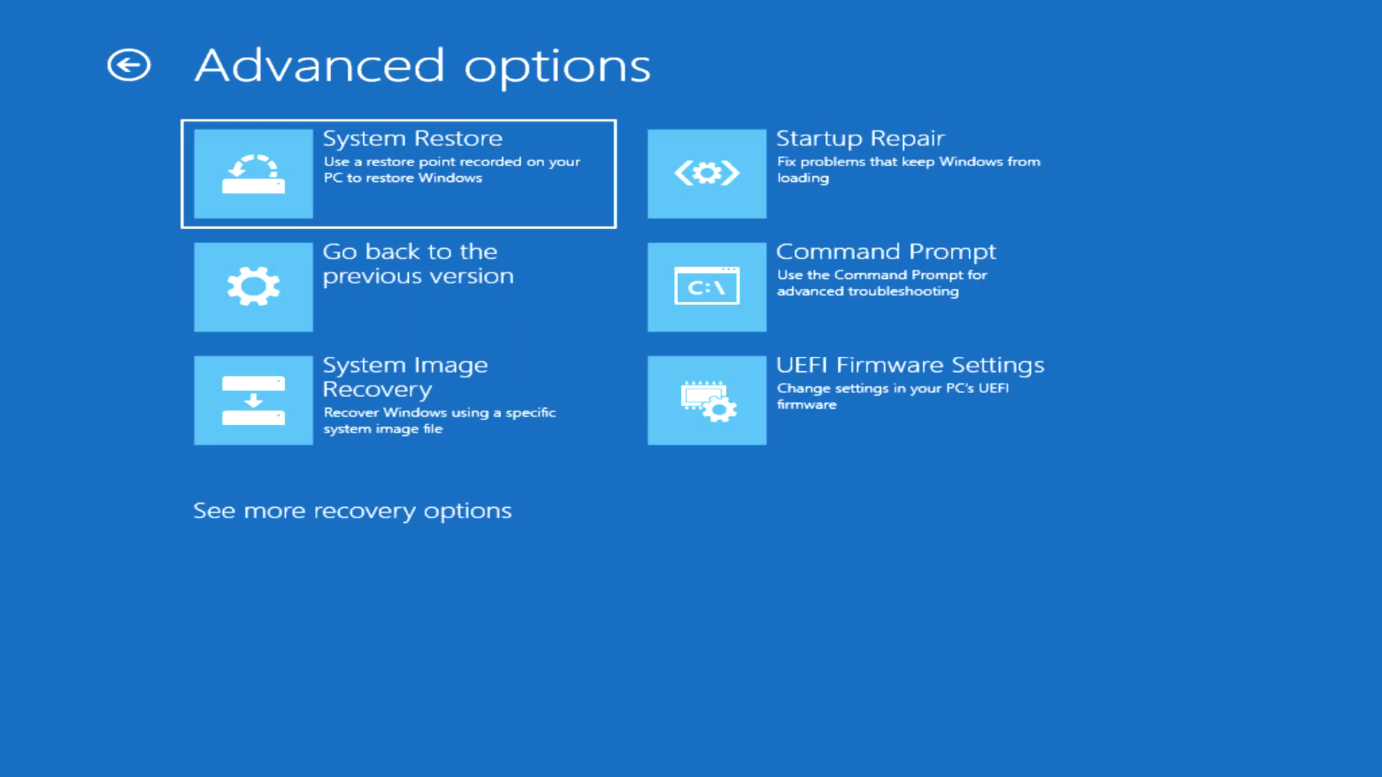
{"action": "key", "text": "Down"}
{"action": "key", "text": "Right"}
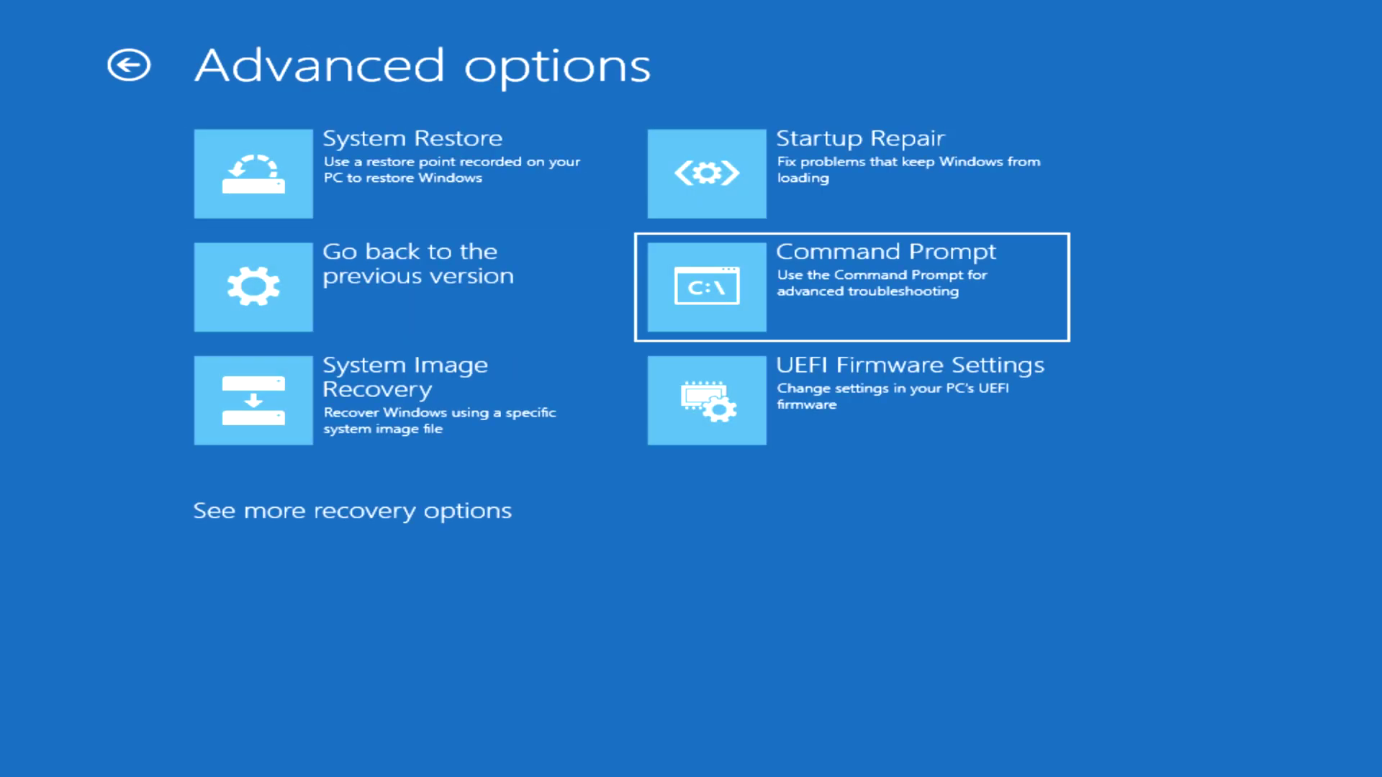
{"action": "key", "text": "Left"}
{"action": "key", "text": "Down"}
{"action": "key", "text": "Up"}
{"action": "key", "text": "Right"}
- Launch Command Prompt, choose the only listed account, and keep the US keyboard layout
{"action": "key", "text": "Return"}
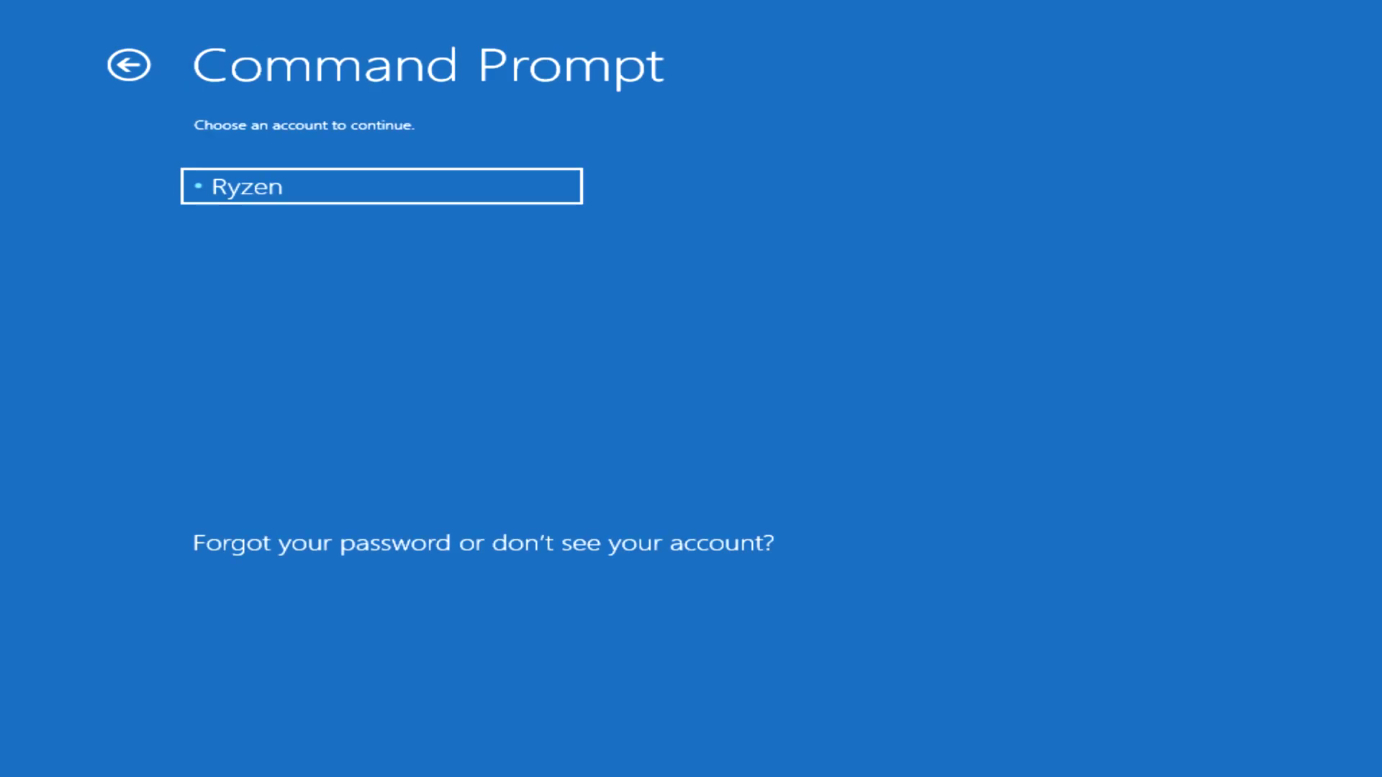
{"action": "key", "text": "Return"}
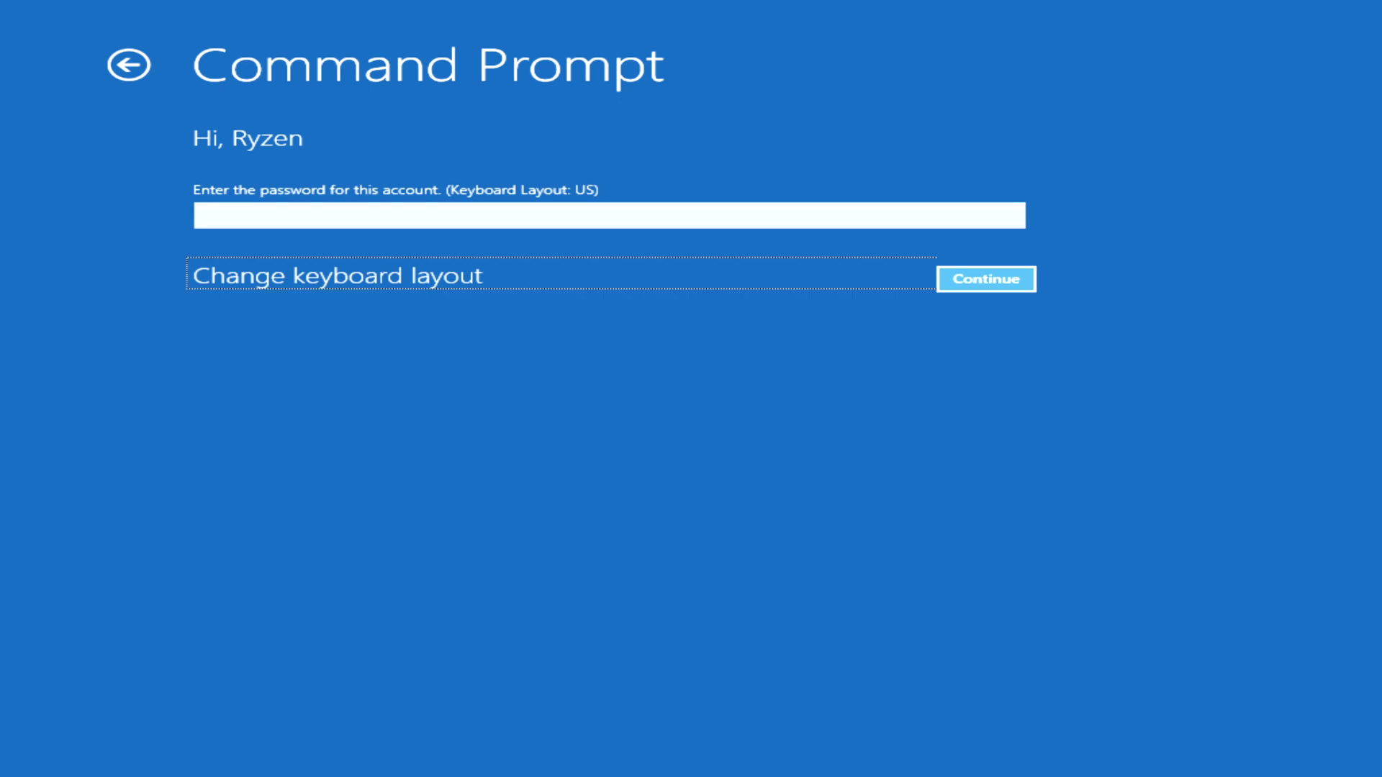
{"action": "key", "text": "Return"}
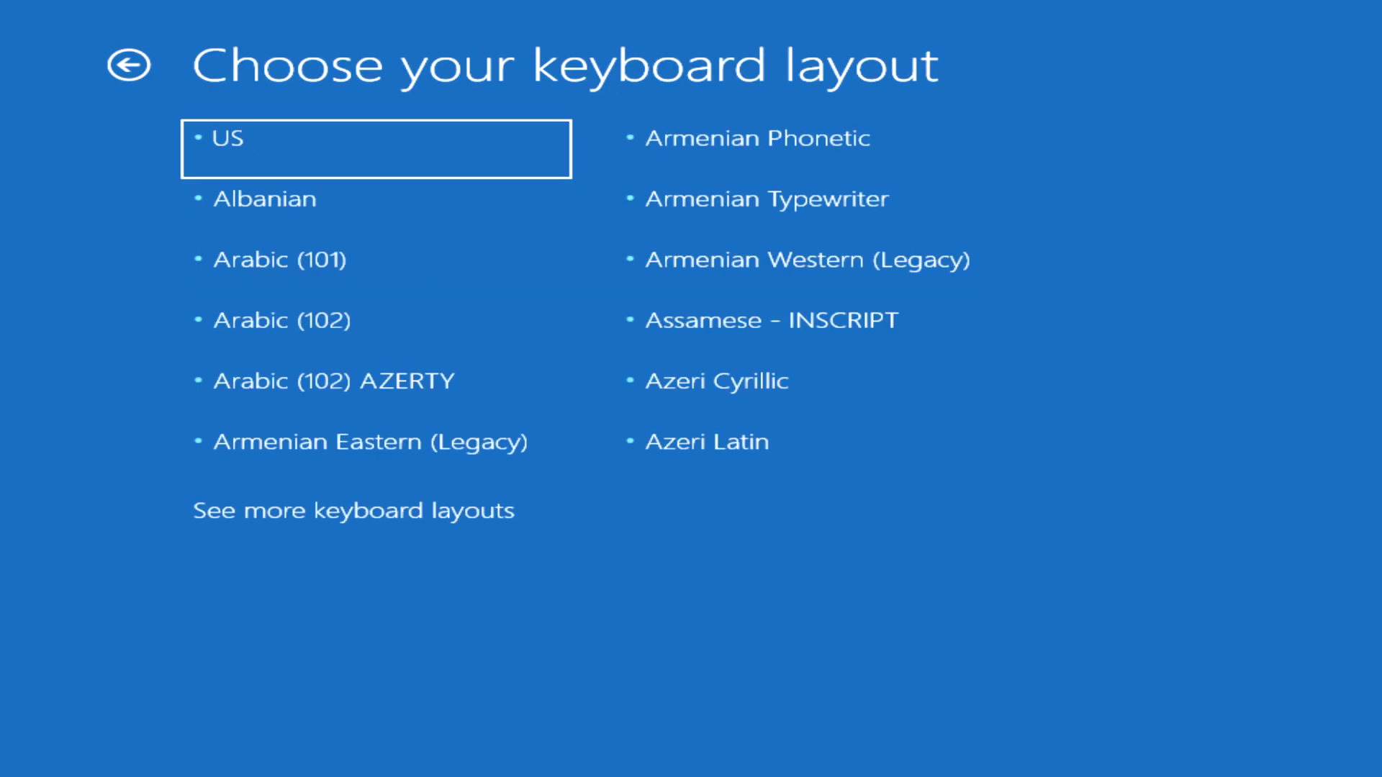
{"action": "key", "text": "Return"}
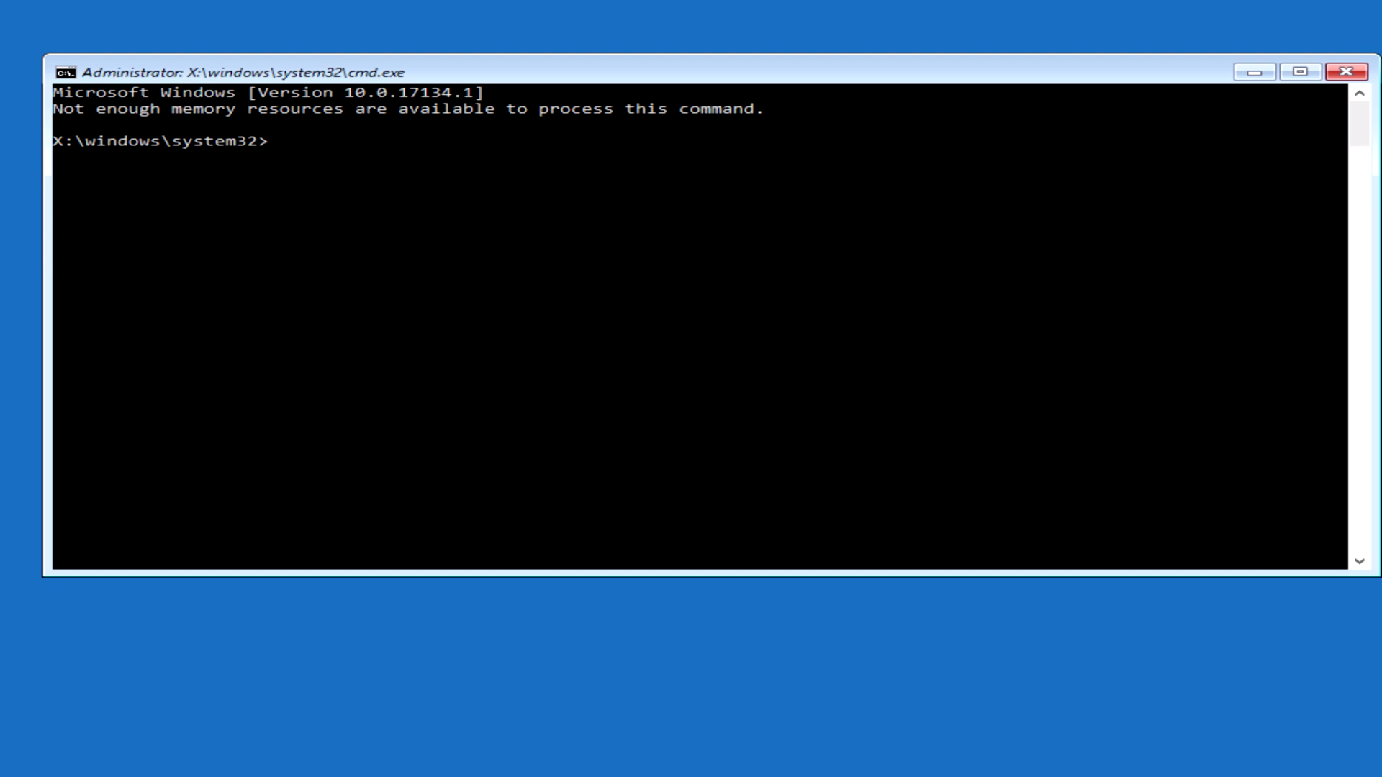
- Start typing bcdedit /set {default} safeboot minimal at the X:\windows\system32 prompt
- Run bcdedit /set {default} safeboot minimal so Windows boots into minimal Safe Mode
{"action": "type", "text": "bcedit /set {default} safee"}
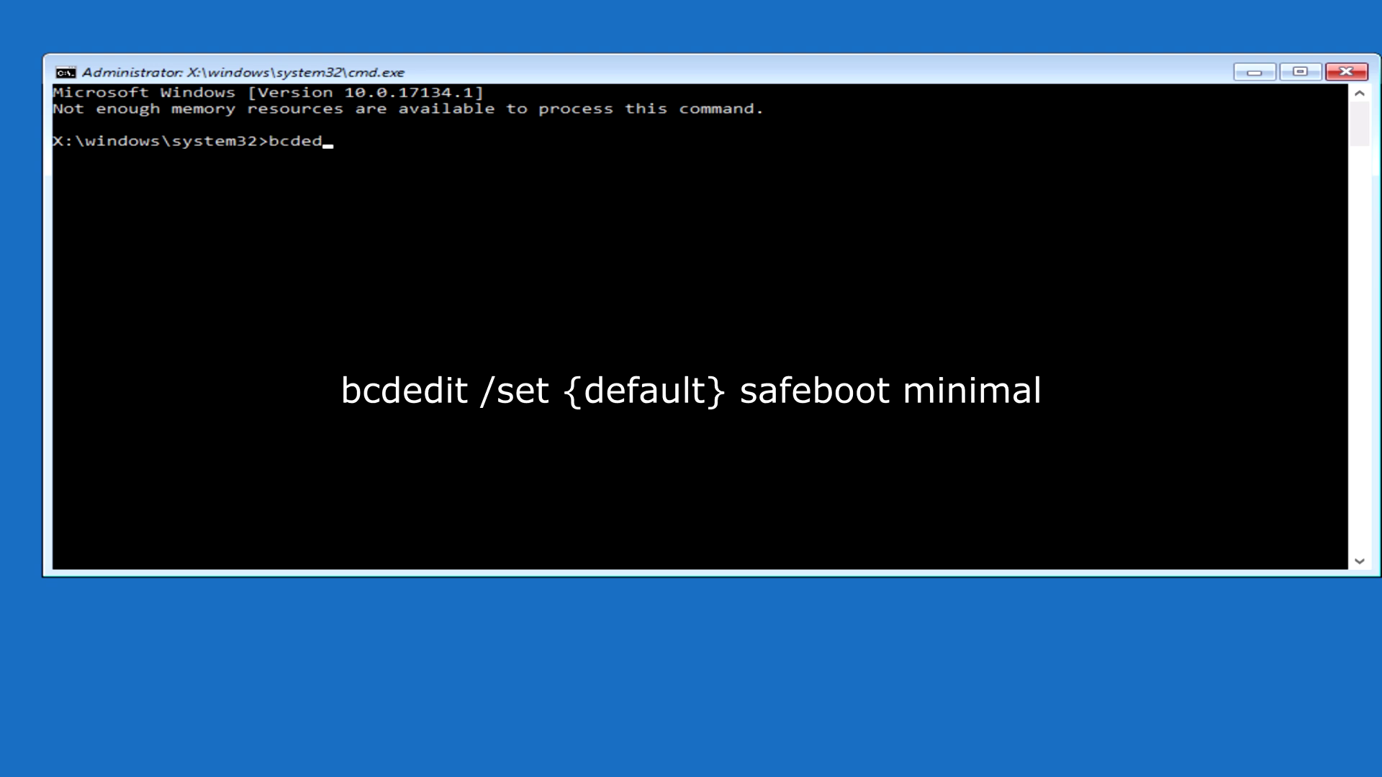
- Start typing bcdedit /set {default} safeboot minimal at the X:\windows\system32 prompt
- Run bcdedit /set {default} safeboot minimal so Windows boots into minimal Safe Mode
{"action": "type", "text": "it /"}
{"action": "type", "text": "set"}
{"action": "type", "text": "set {de"}
{"action": "type", "text": "fault}"}
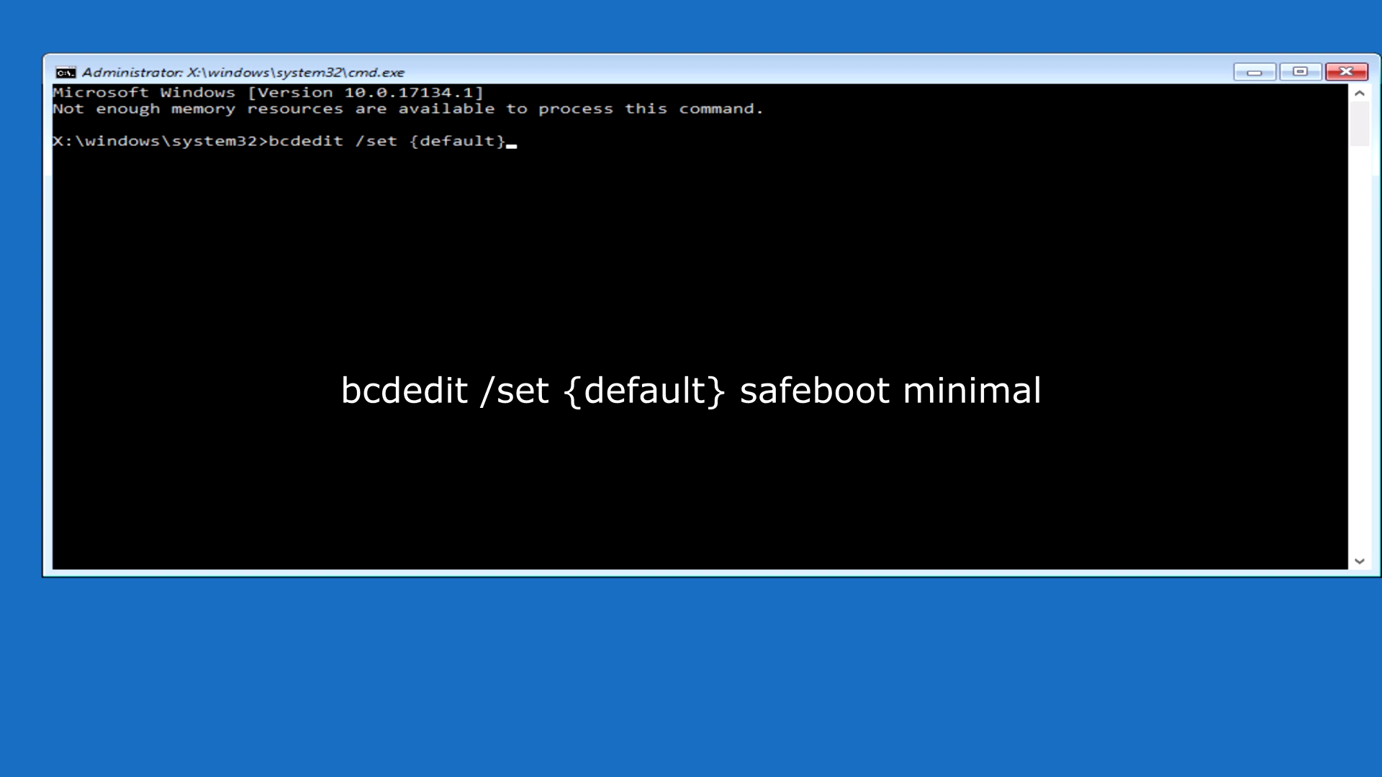
{"action": "type", "text": " safeboot minim"}
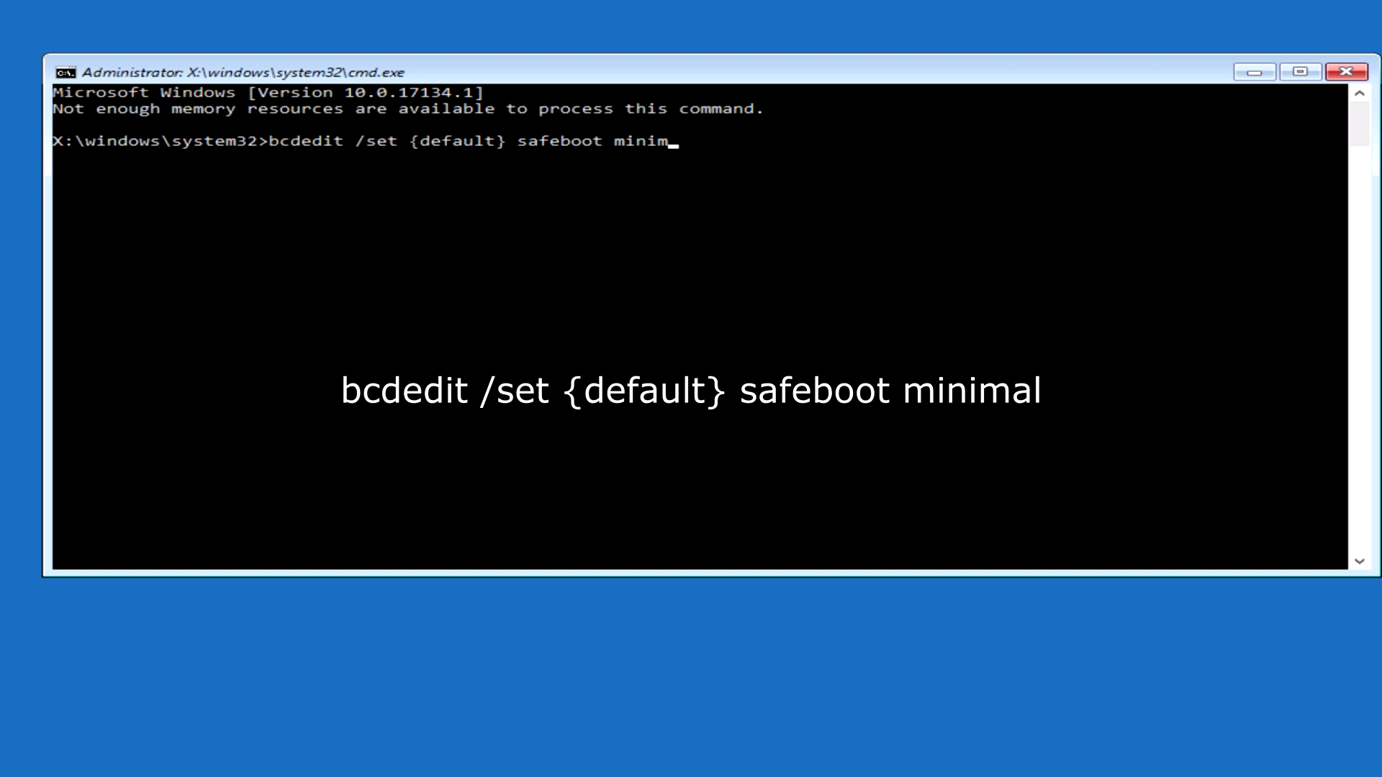
{"action": "type", "text": "al"}
{"action": "key", "text": "Return"}
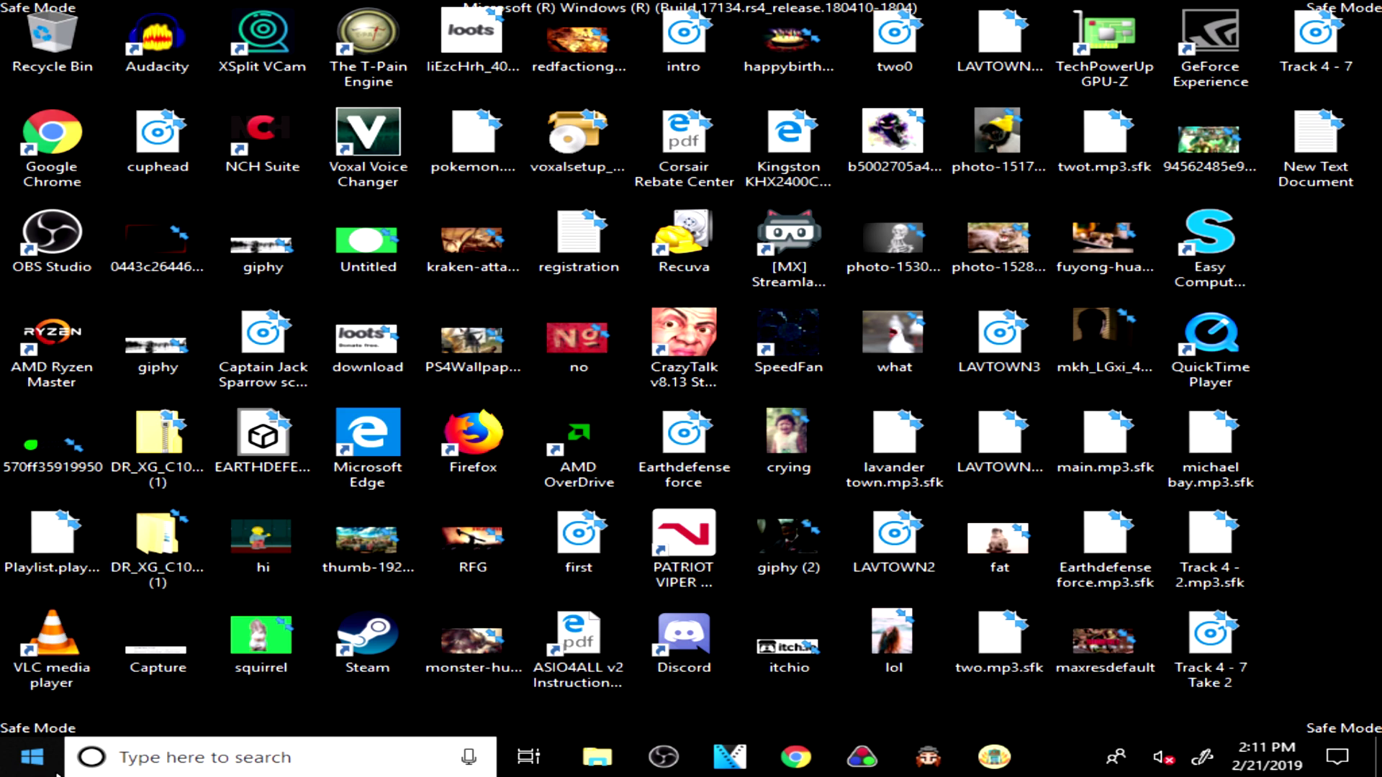
- Search the taskbar for 'uni' to open Add or remove programs (Apps & features)
{"action": "left_click", "coordinate": [327, 770]}
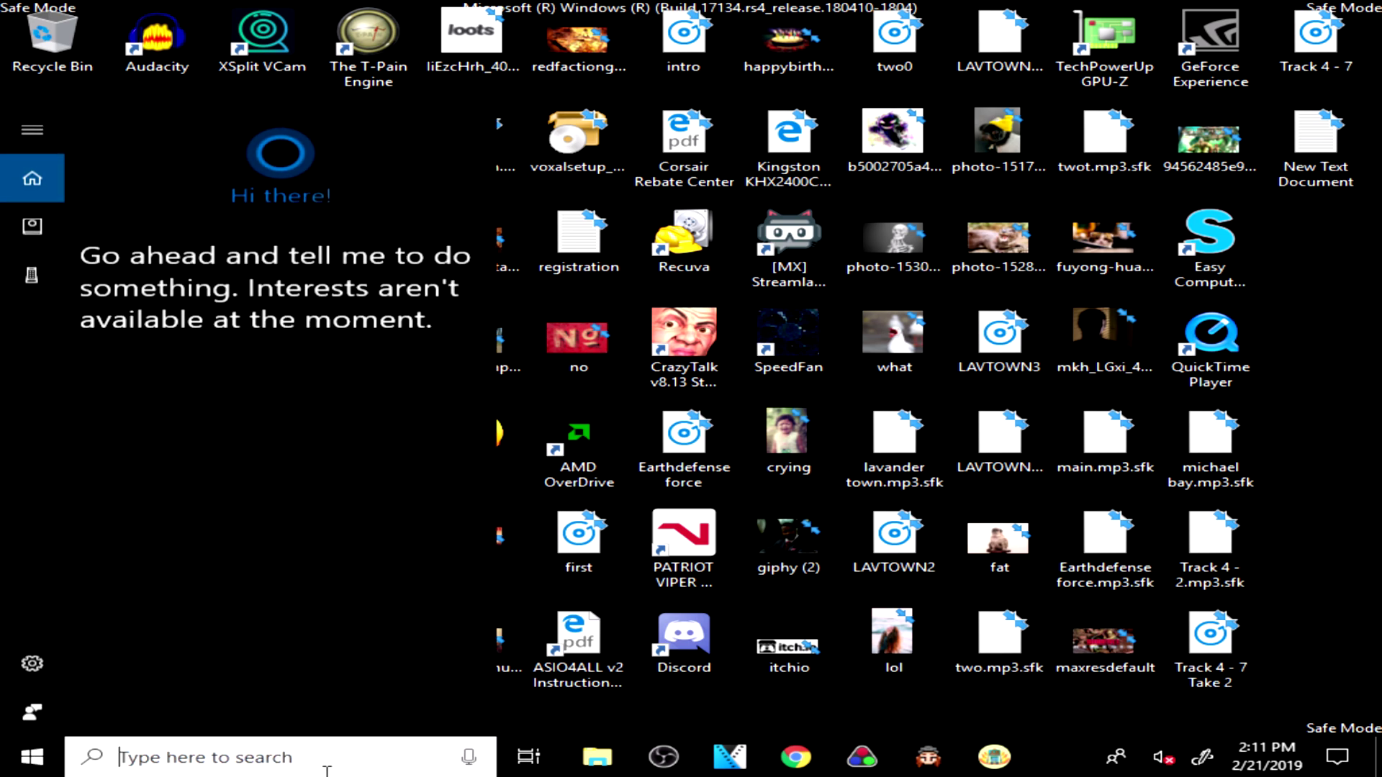
{"action": "type", "text": "con"}
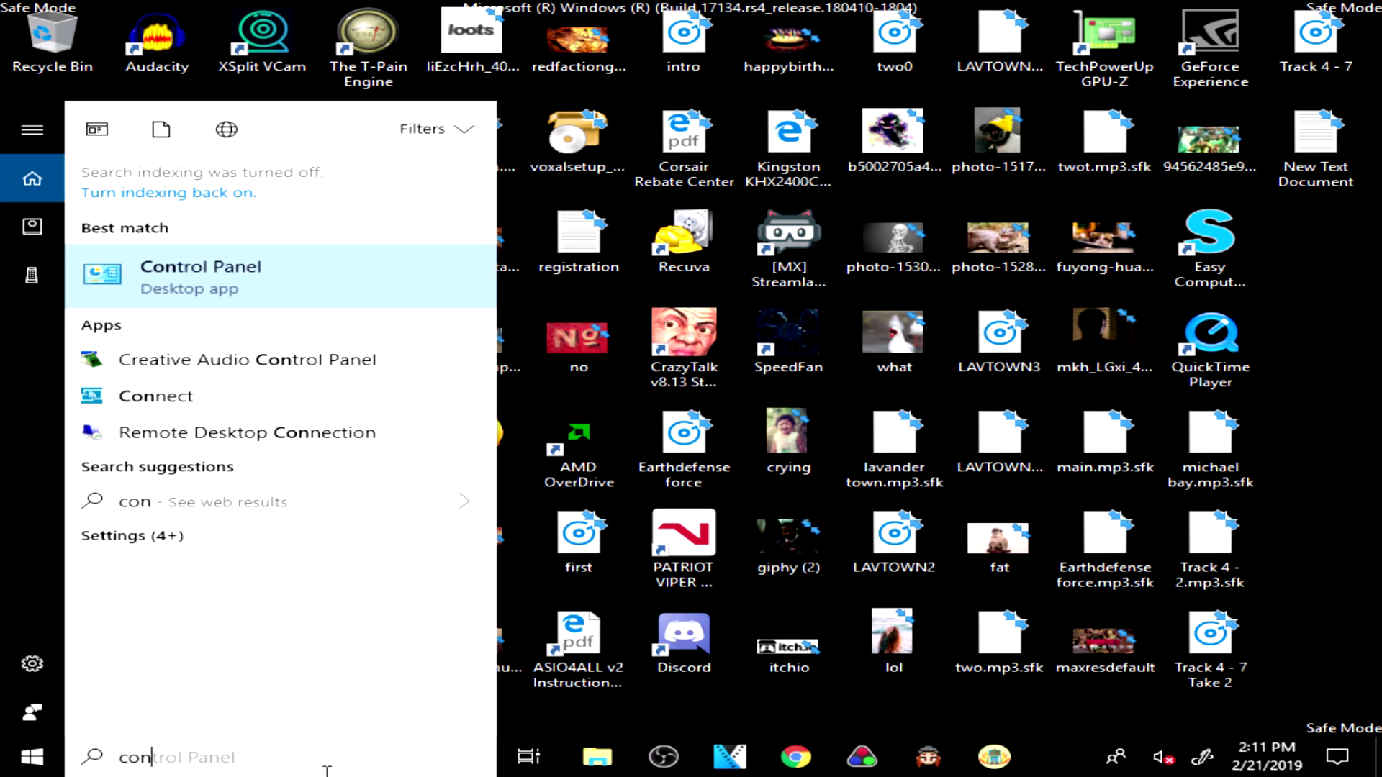
{"action": "key", "text": "BackSpace"}
{"action": "key", "text": "BackSpace"}
{"action": "key", "text": "BackSpace"}
{"action": "type", "text": "un"}
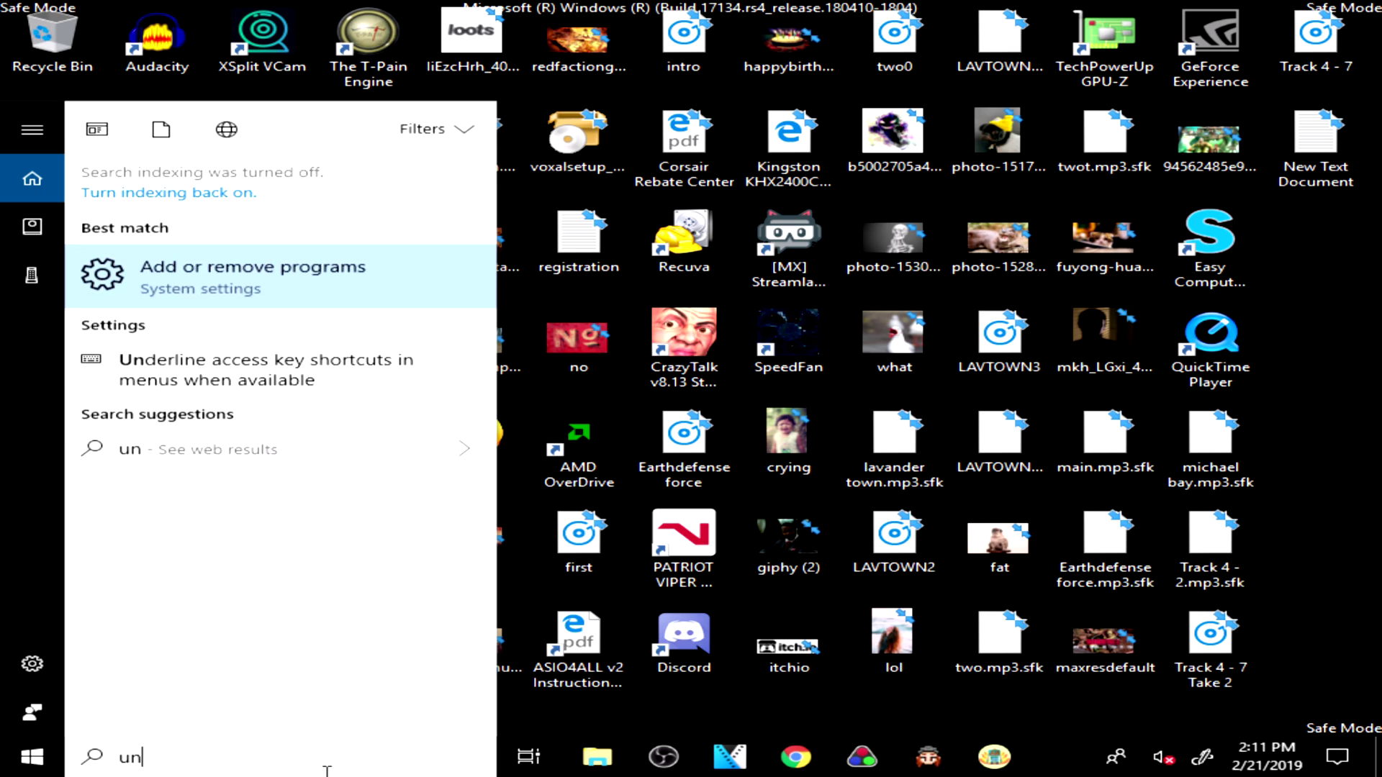
{"action": "type", "text": "i"}
{"action": "key", "text": "Return"}
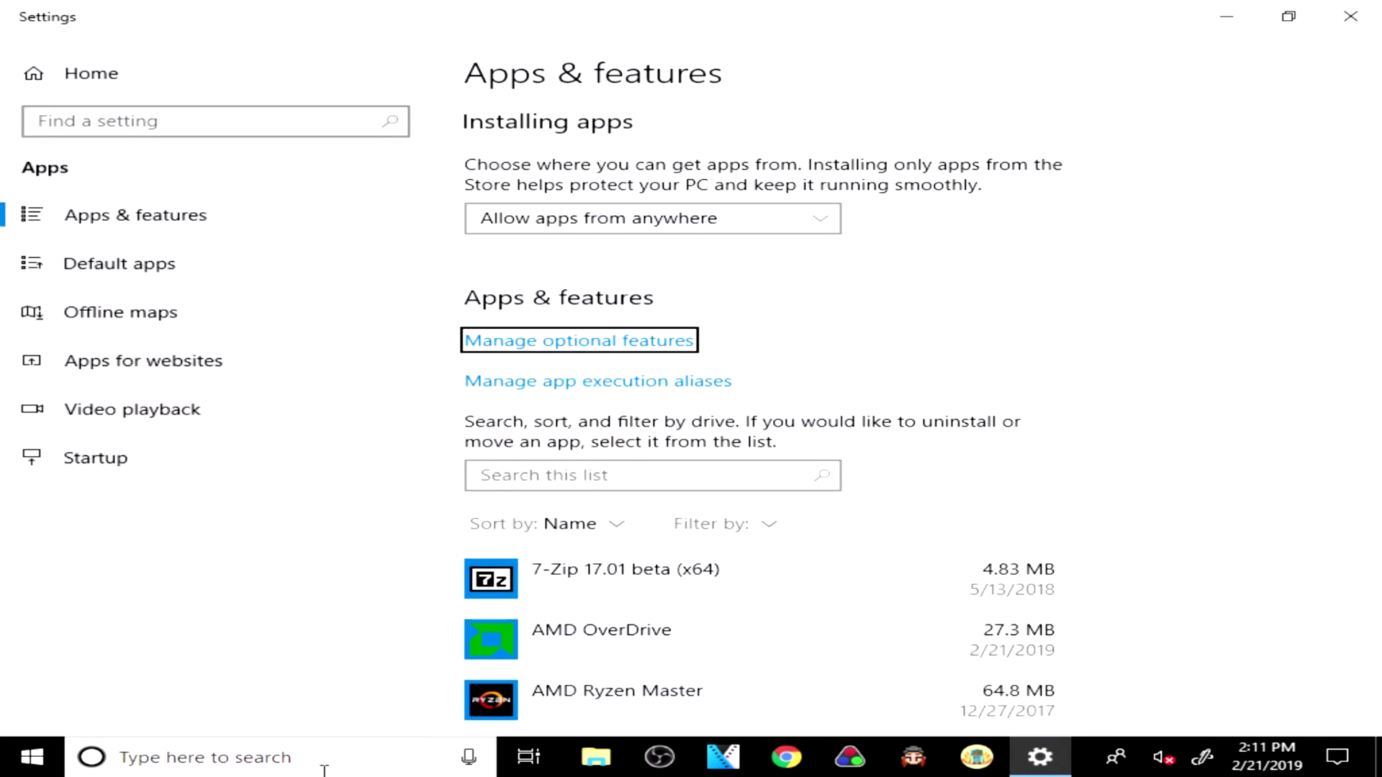
- Select AMD OverDrive in the installed apps list and confirm its uninstall
{"action": "scroll", "coordinate": [946, 525], "scroll_direction": "down", "scroll_amount": 3}
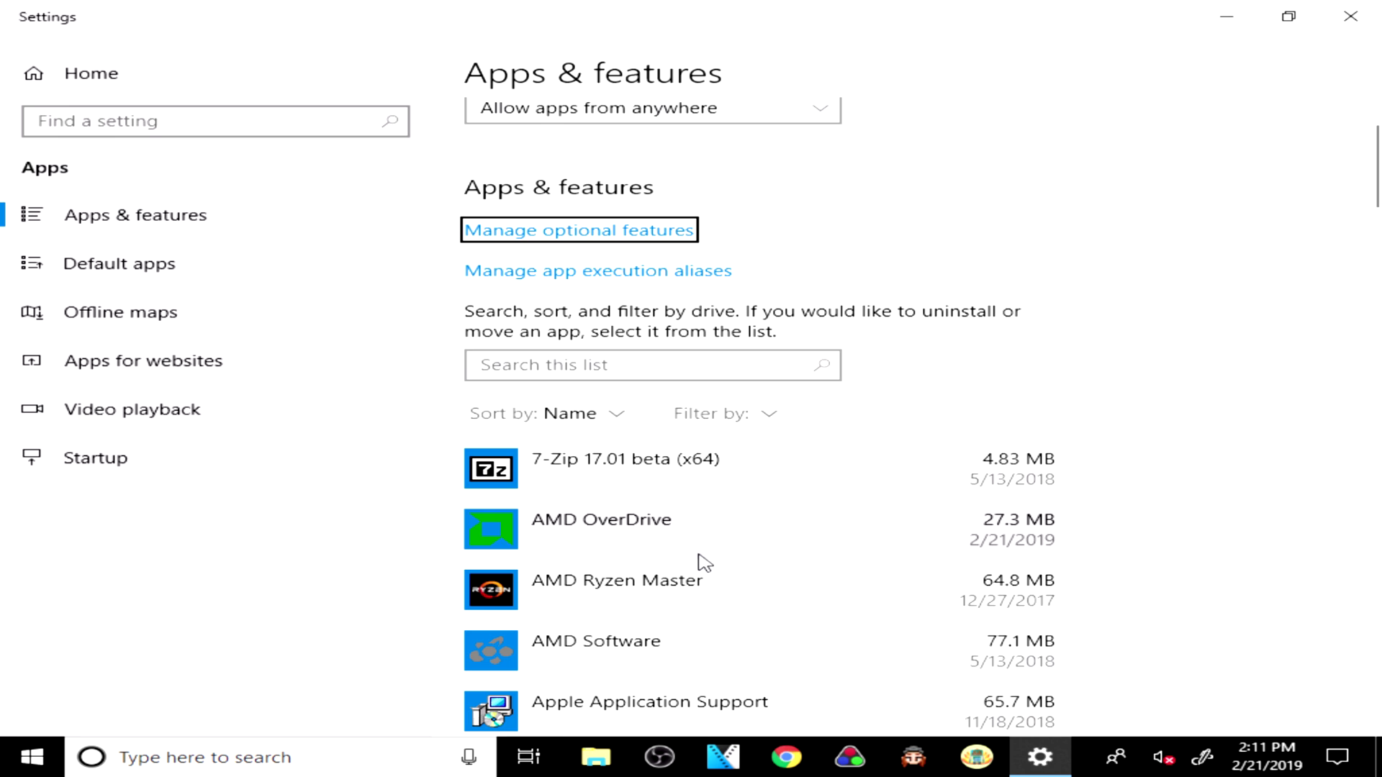
{"action": "left_click", "coordinate": [697, 561]}
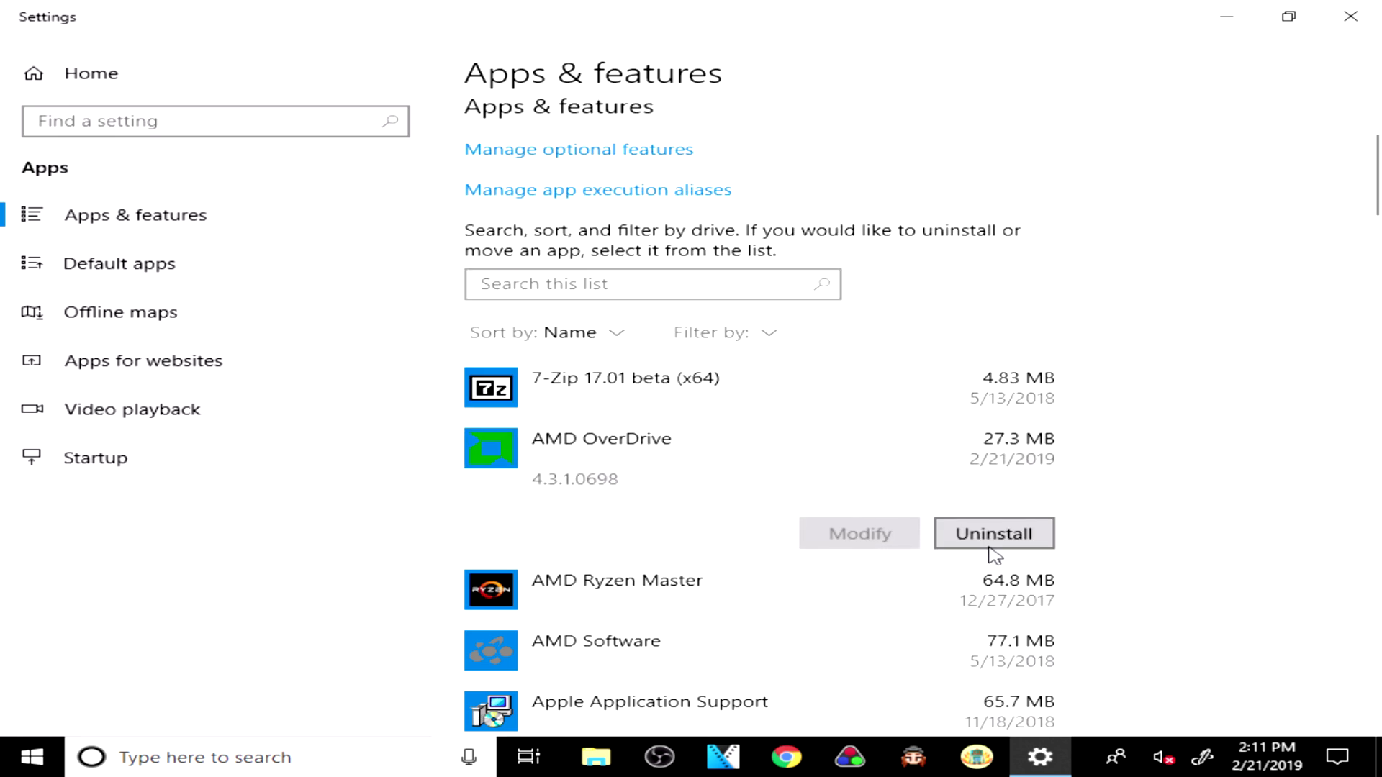
{"action": "left_click", "coordinate": [990, 545]}
{"action": "left_click", "coordinate": [1080, 496]}
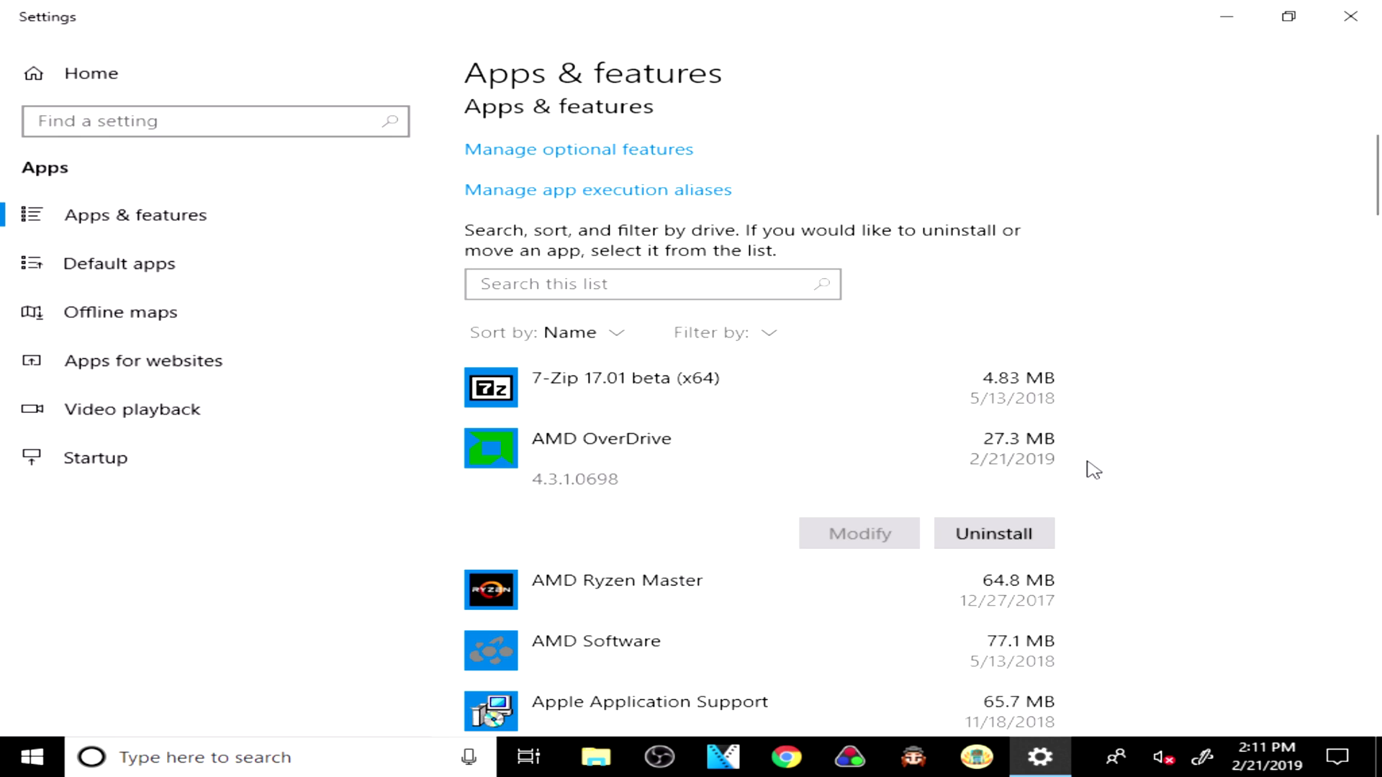
- Close Settings and start a taskbar search, clearing 'bcdedit' to look for Command Prompt
{"action": "left_click", "coordinate": [1351, 16]}
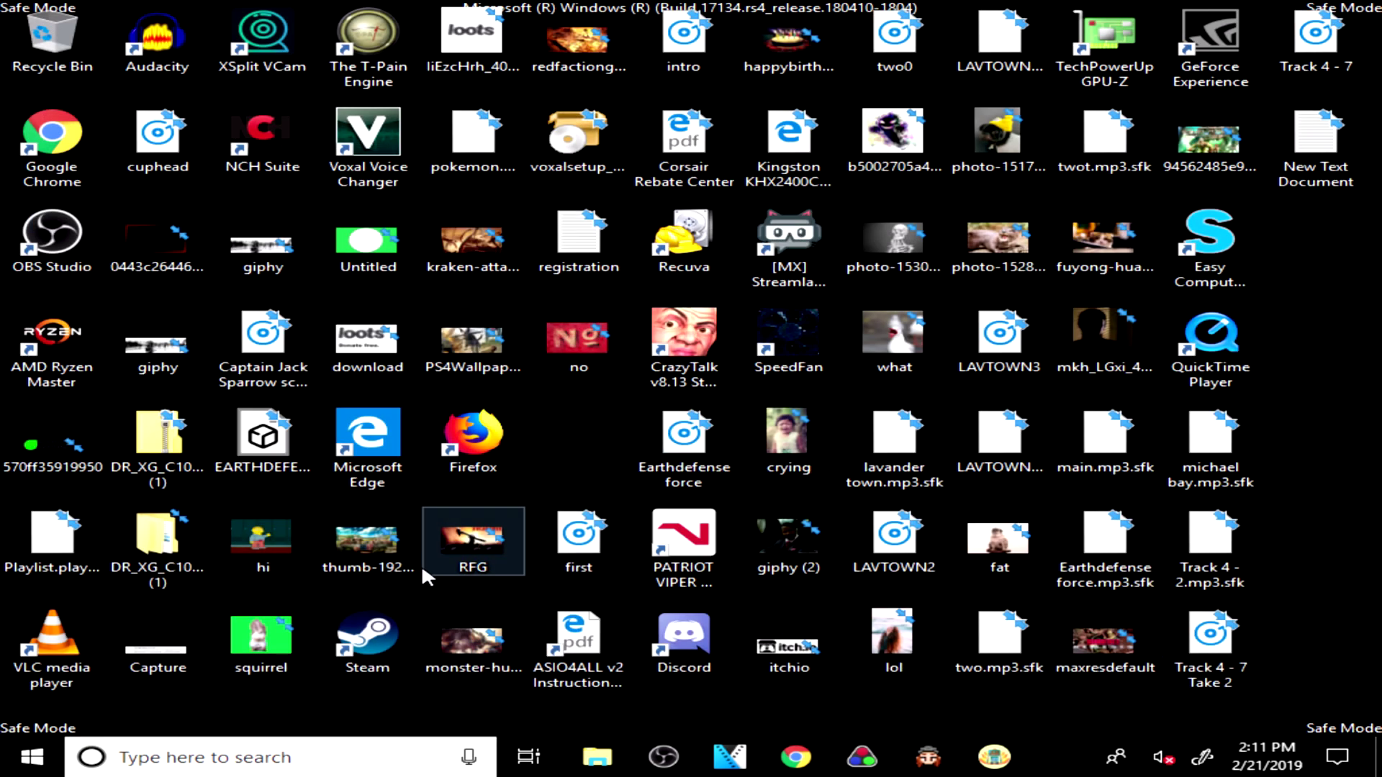
{"action": "left_click", "coordinate": [32, 756]}
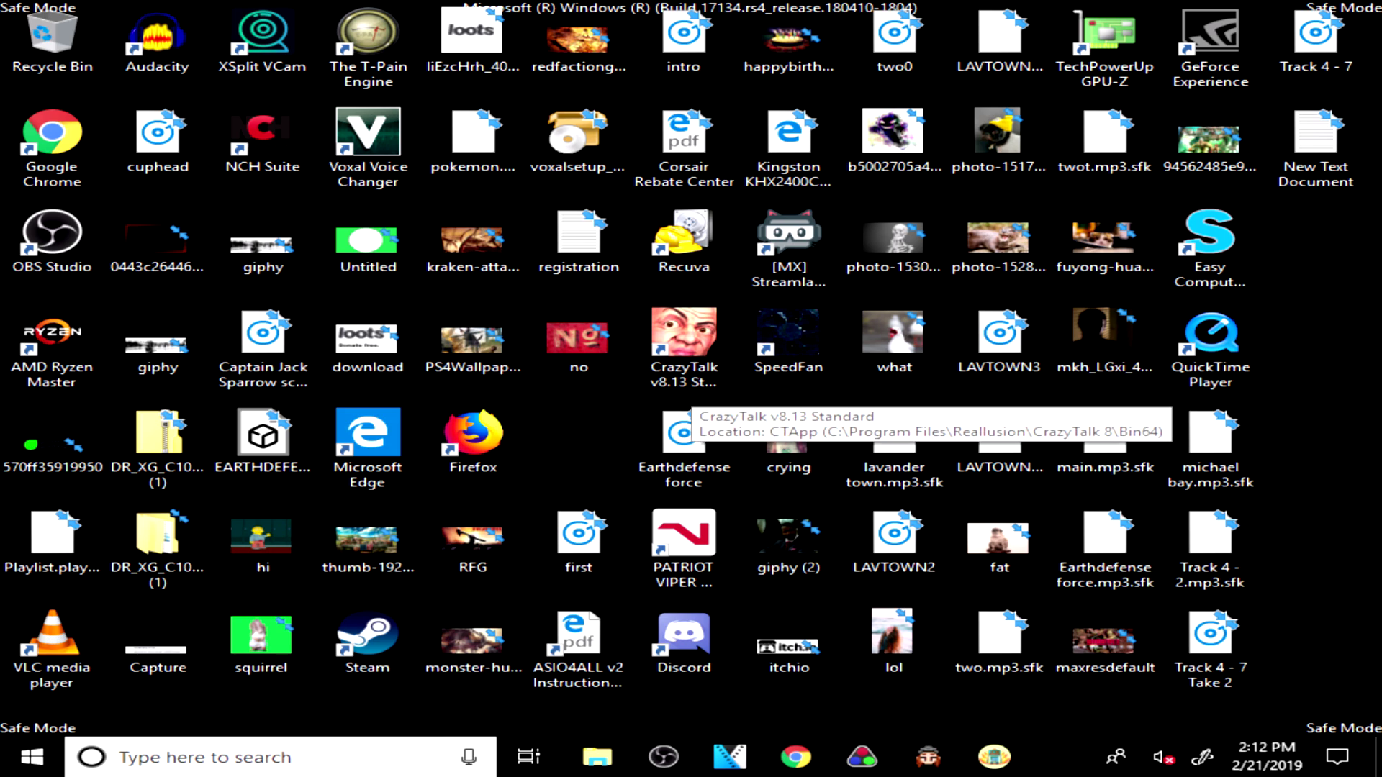
{"action": "left_click", "coordinate": [270, 768]}
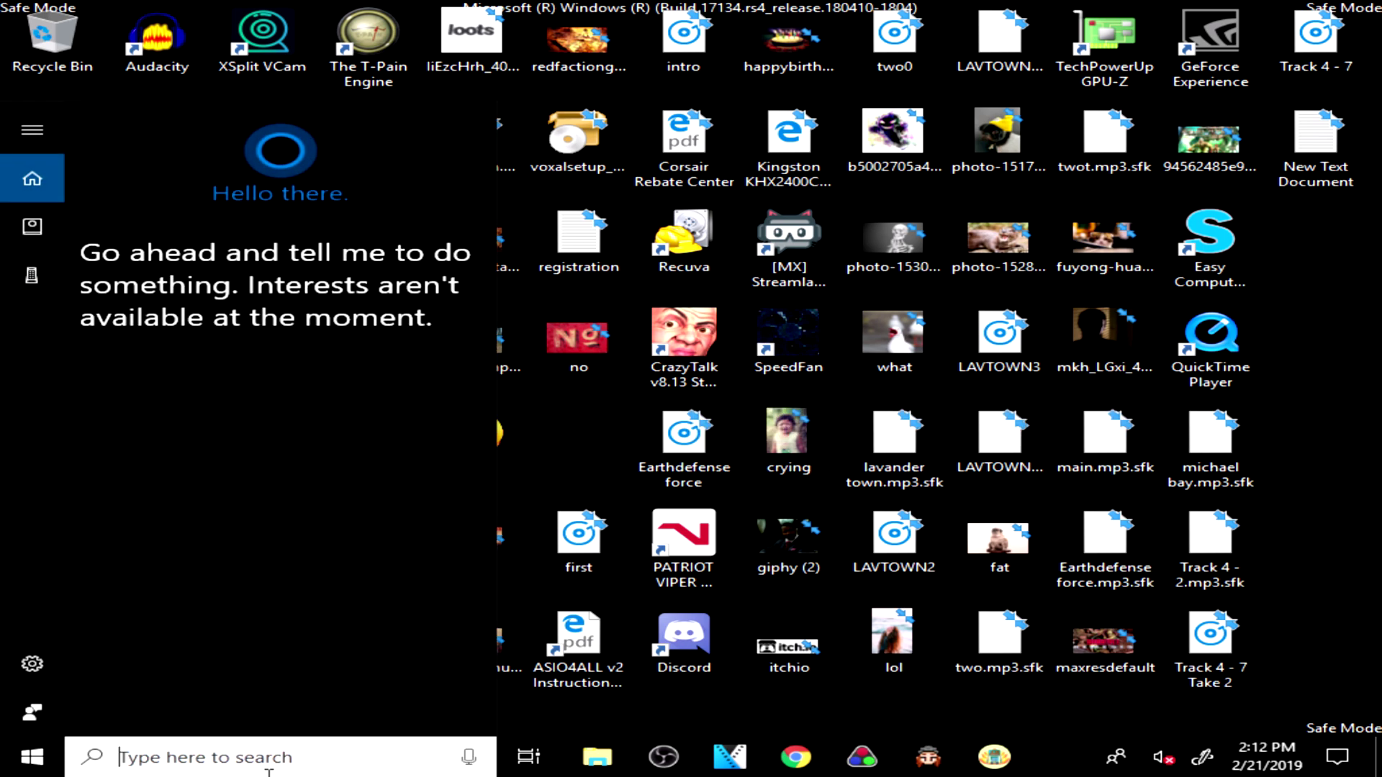
{"action": "type", "text": "bc"}
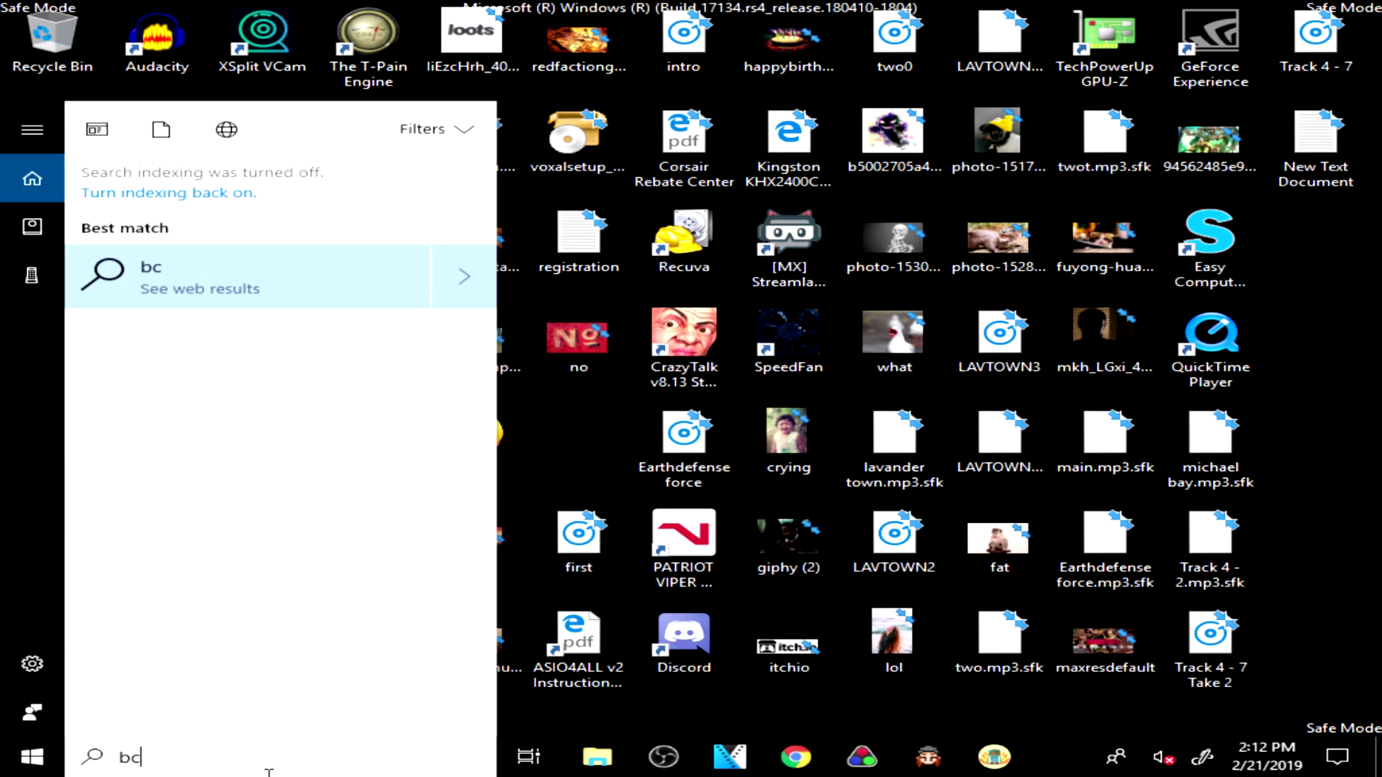
{"action": "type", "text": "dedit"}
{"action": "key", "text": "BackSpace"}
{"action": "key", "text": "BackSpace"}
{"action": "key", "text": "BackSpace"}
{"action": "key", "text": "BackSpace"}
{"action": "key", "text": "BackSpace"}
{"action": "key", "text": "BackSpace"}
{"action": "key", "text": "BackSpace"}
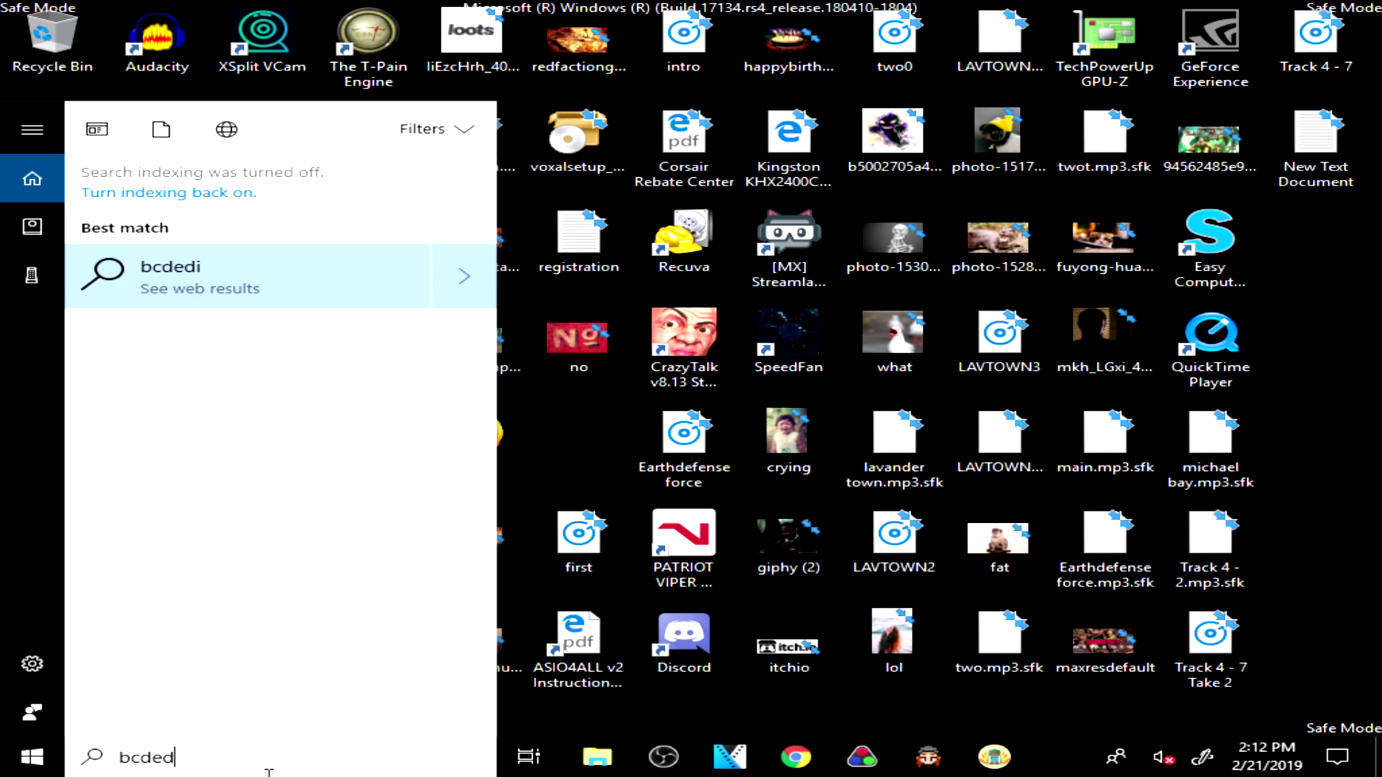
- Launch Command Prompt as administrator and run bcdedit /deletevalue {default} safeboot
{"action": "type", "text": "cmd"}
{"action": "key", "text": "ctrl+shift+Return"}
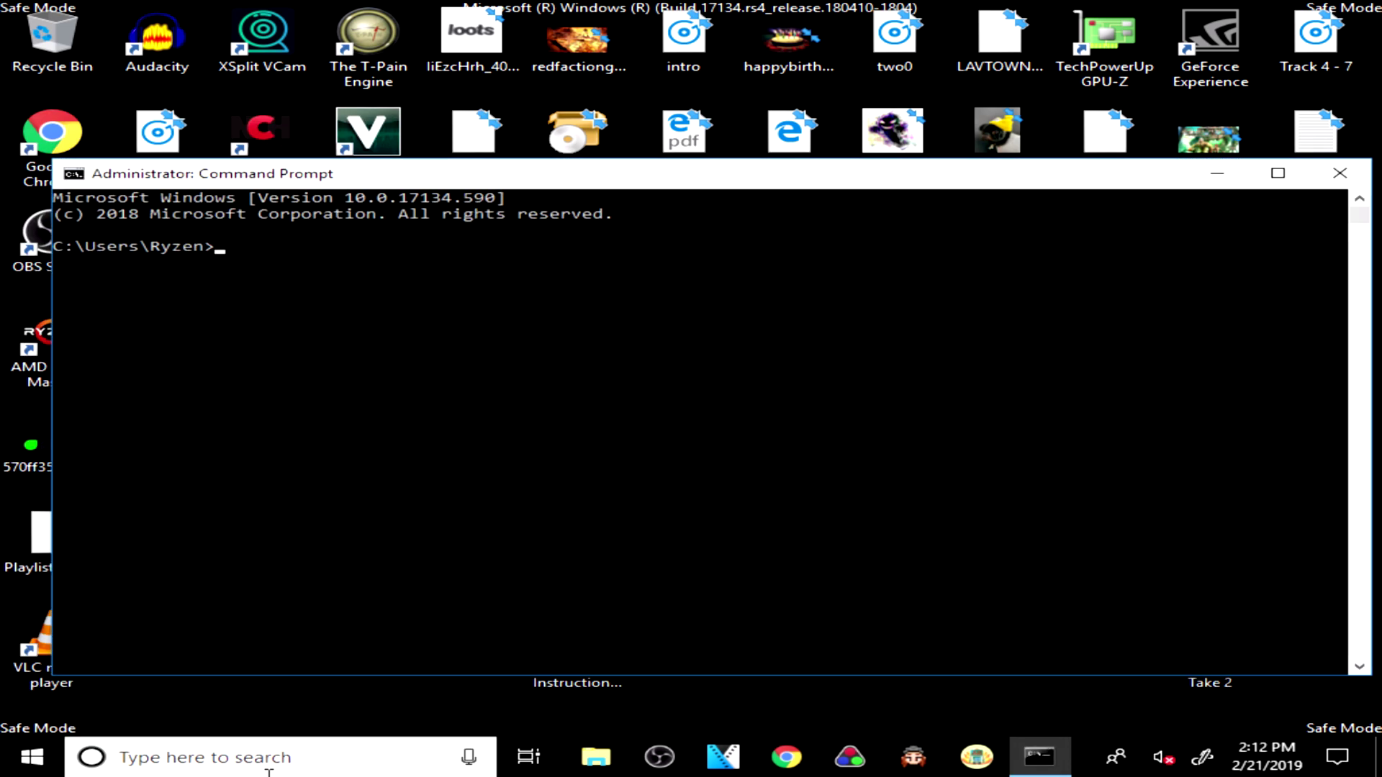
{"action": "type", "text": "bc"}
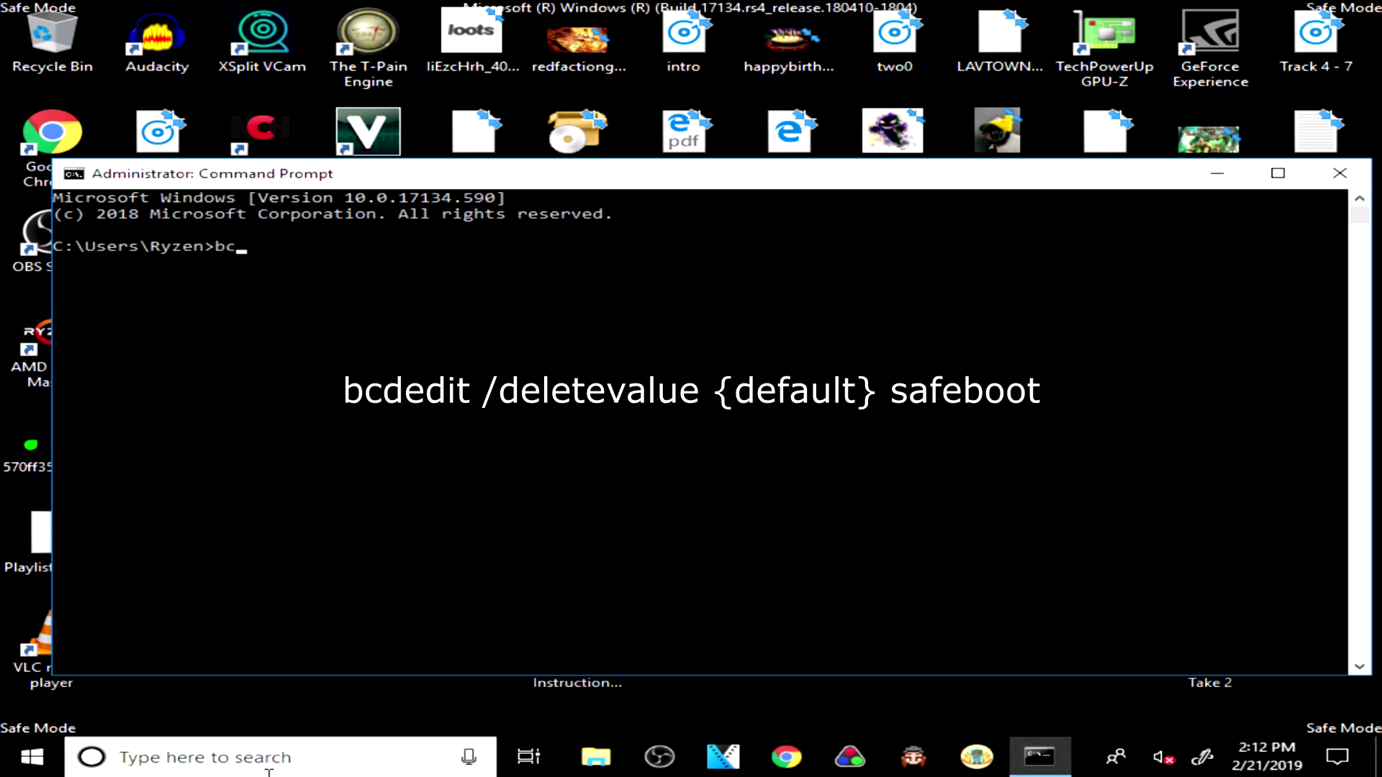
{"action": "type", "text": "dedit /deletev"}
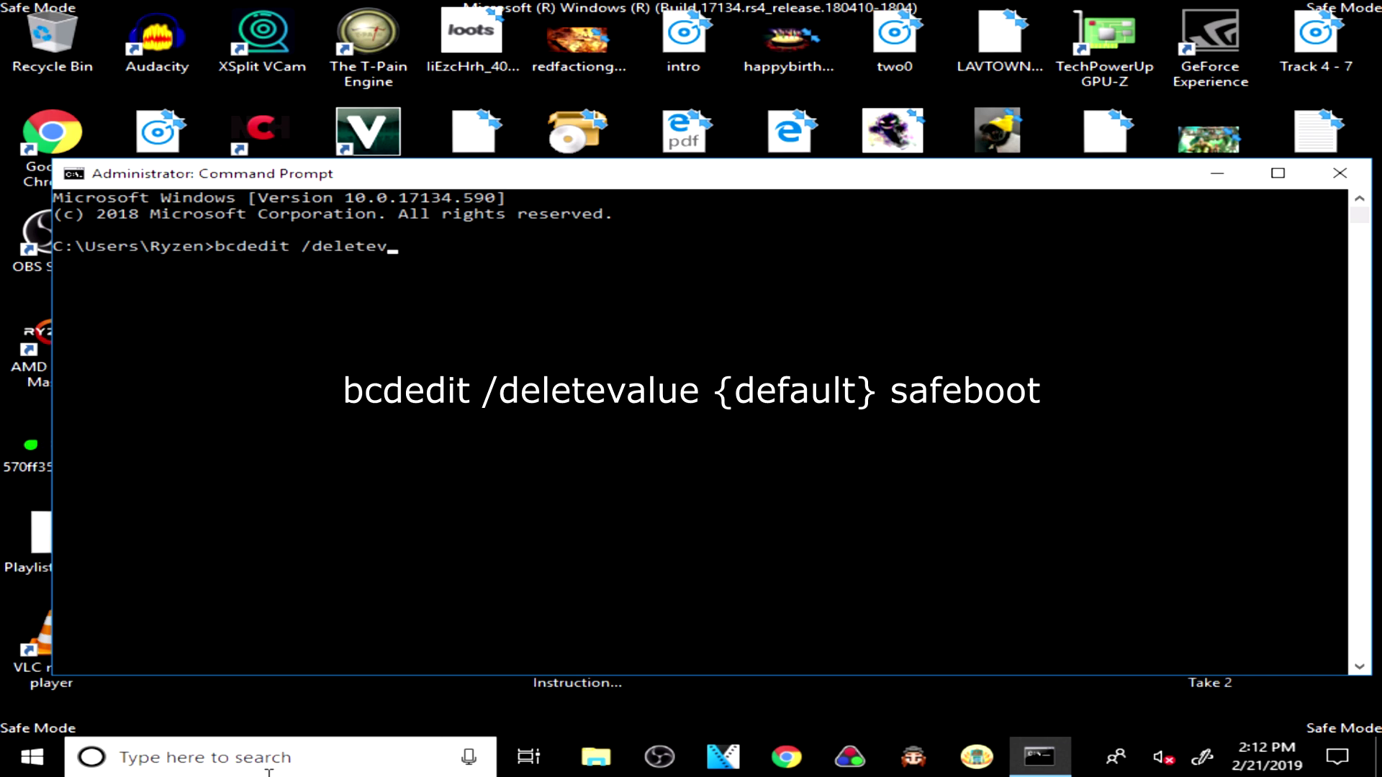
{"action": "type", "text": "alue {default"}
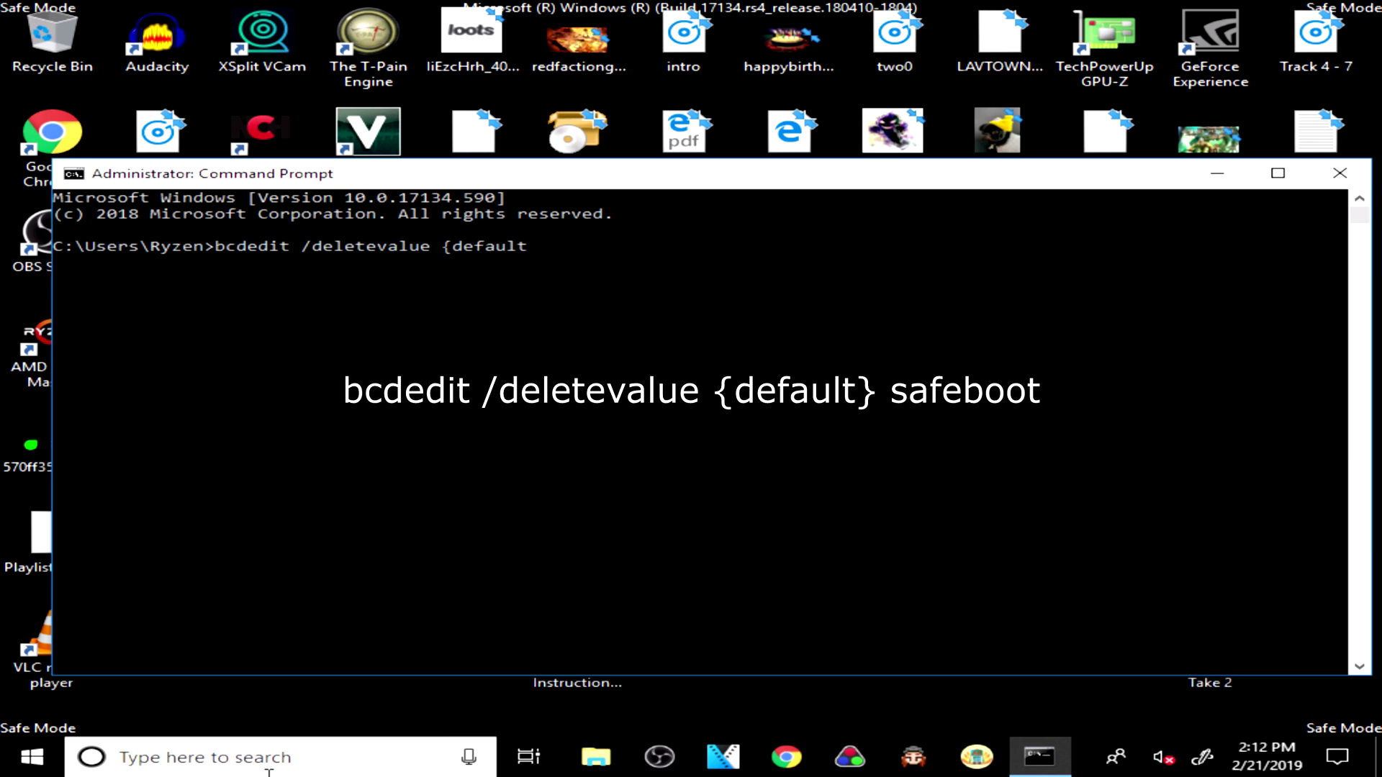
{"action": "type", "text": "} safeebo"}
{"action": "key", "text": "BackSpace"}
{"action": "key", "text": "BackSpace"}
{"action": "key", "text": "BackSpace"}
{"action": "type", "text": "boot"}
{"action": "key", "text": "Return"}
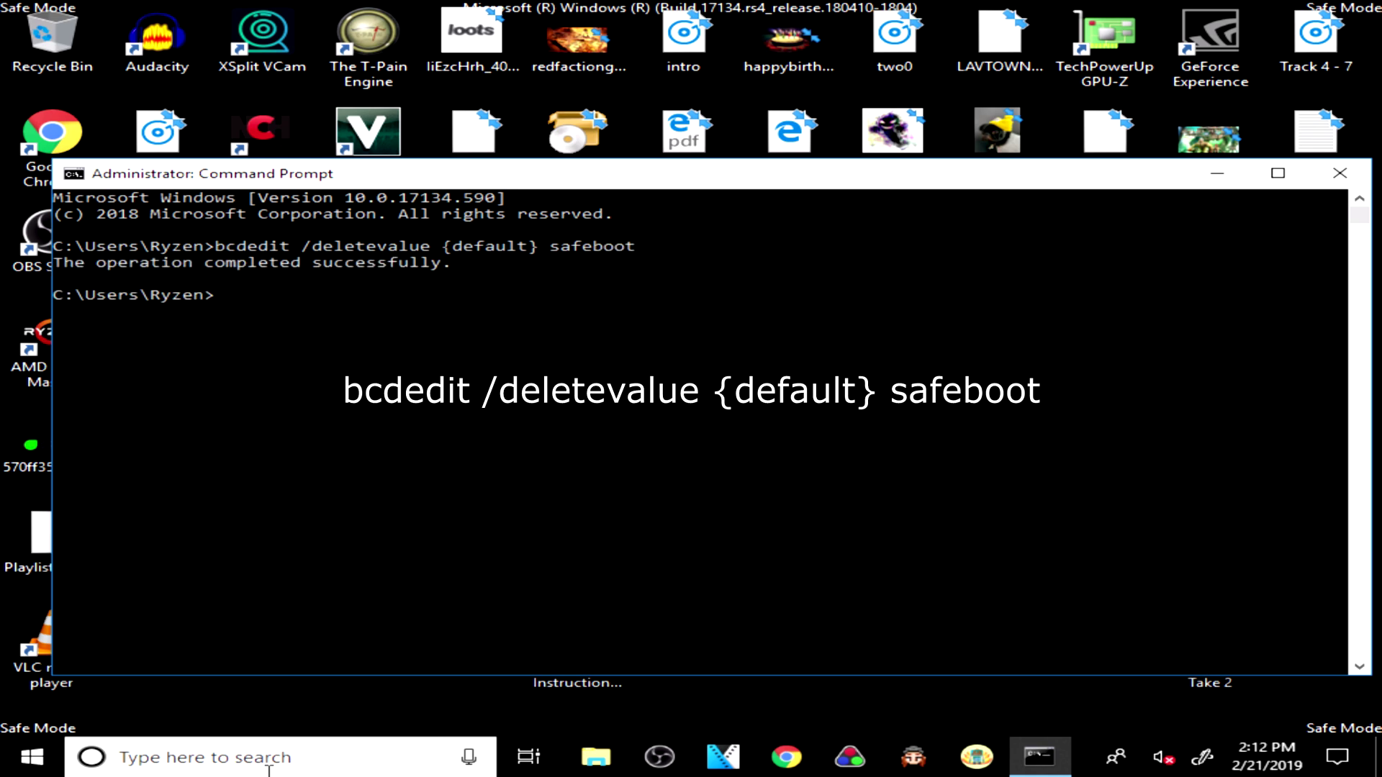
- Restart Windows from the Start menu's Power options, then close the help browser window
{"action": "left_click", "coordinate": [42, 748]}
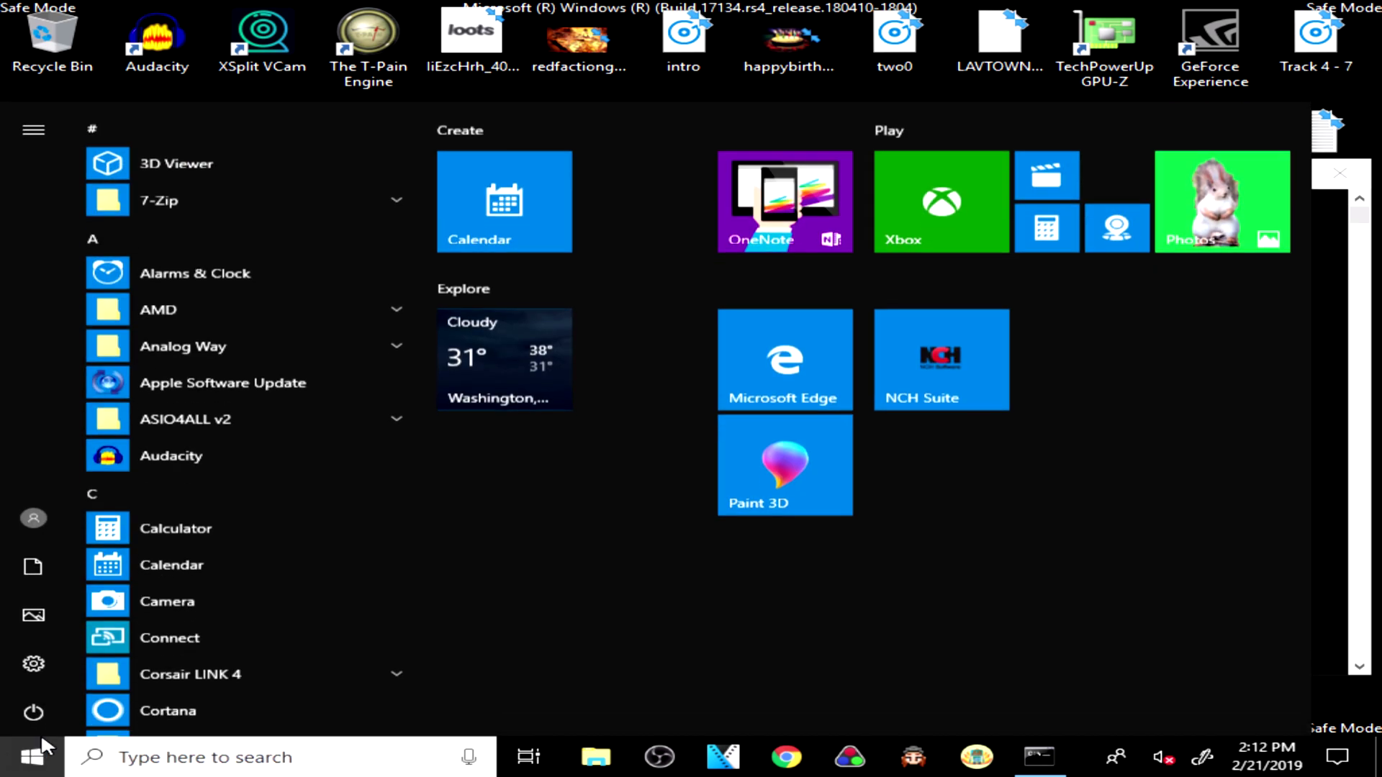
{"action": "left_click", "coordinate": [37, 720]}
{"action": "left_click", "coordinate": [59, 661]}
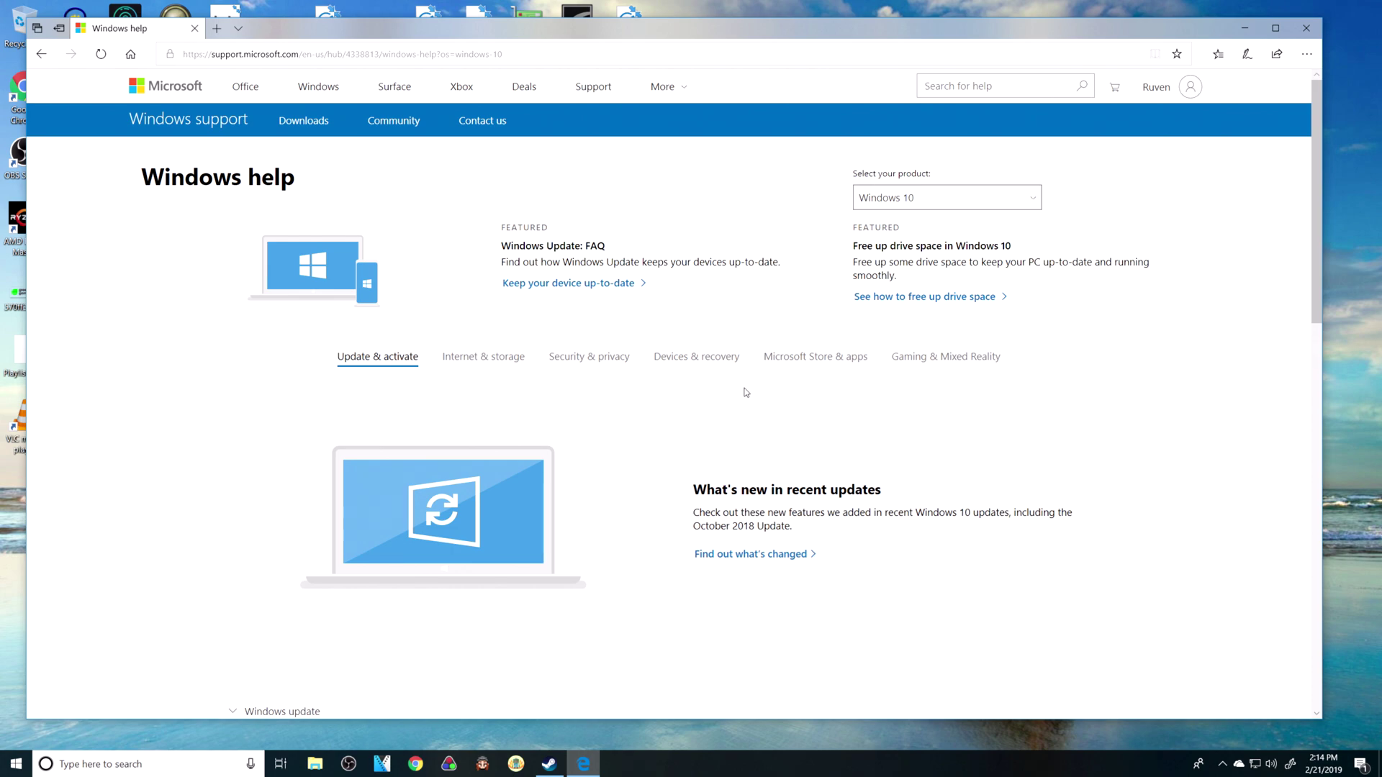
{"action": "left_click", "coordinate": [1300, 30]}
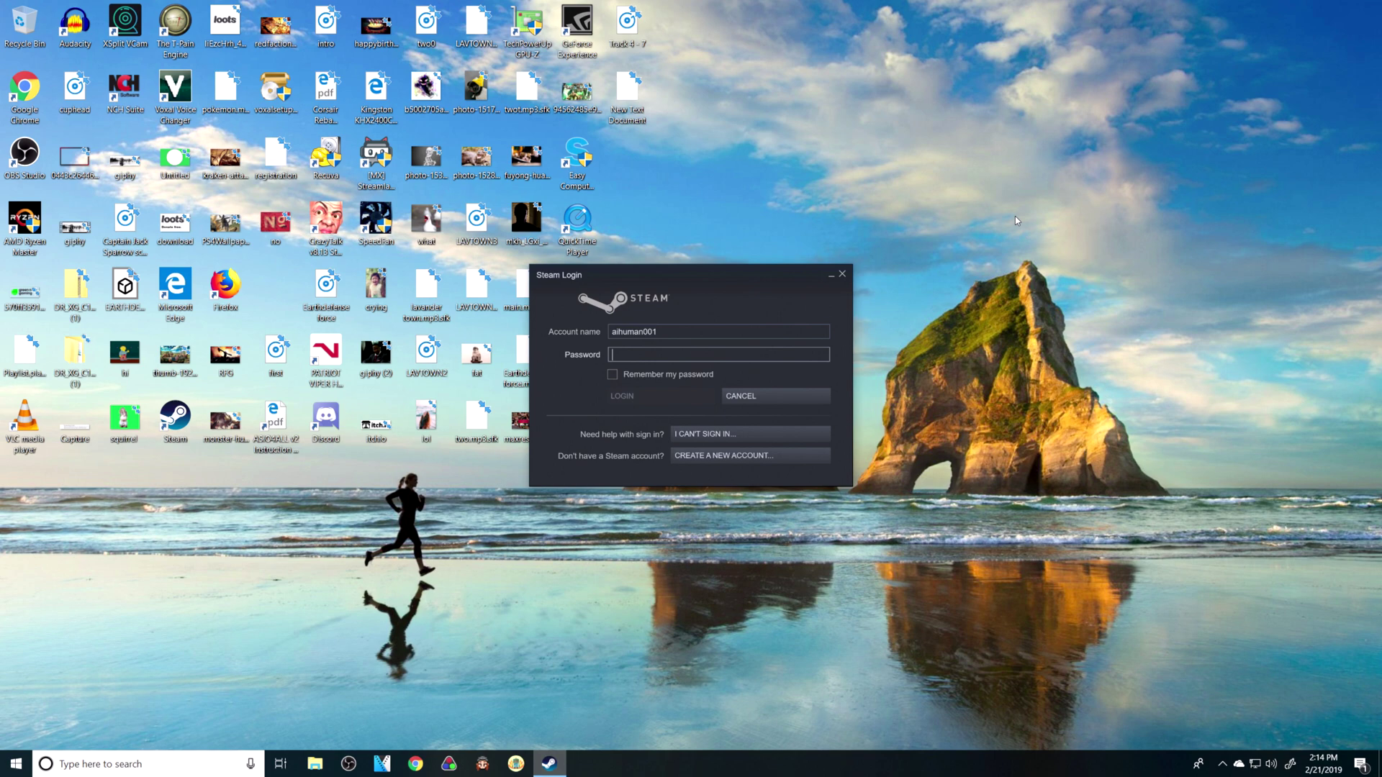